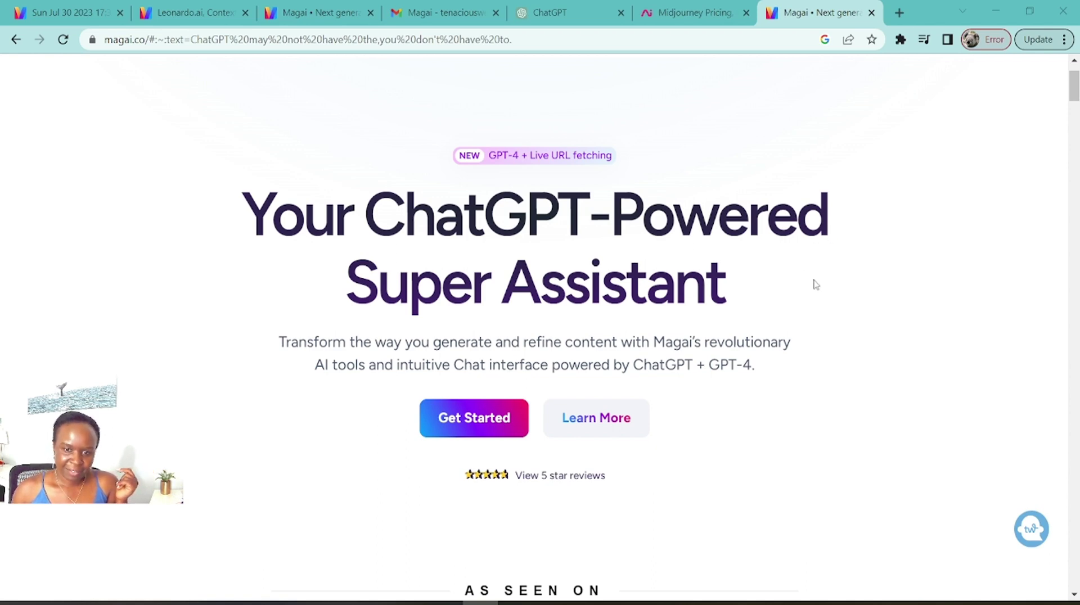
# - Look through the Magai homepage's feature sections, including the ones on chat folders and real-time URLs
pyautogui.scroll(-10, 815, 285)
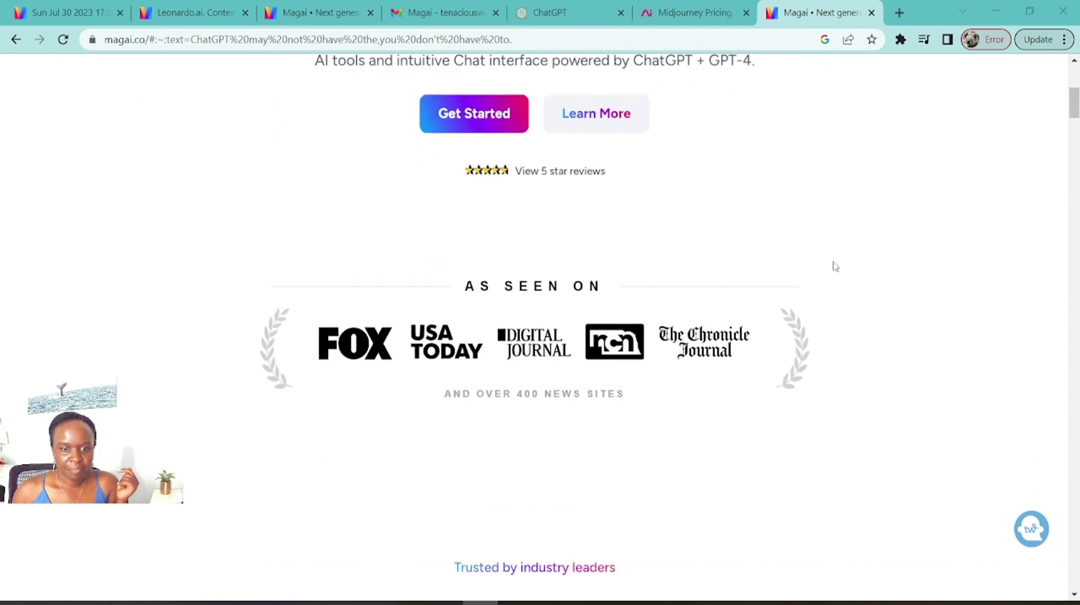
pyautogui.scroll(-12, 837, 262)
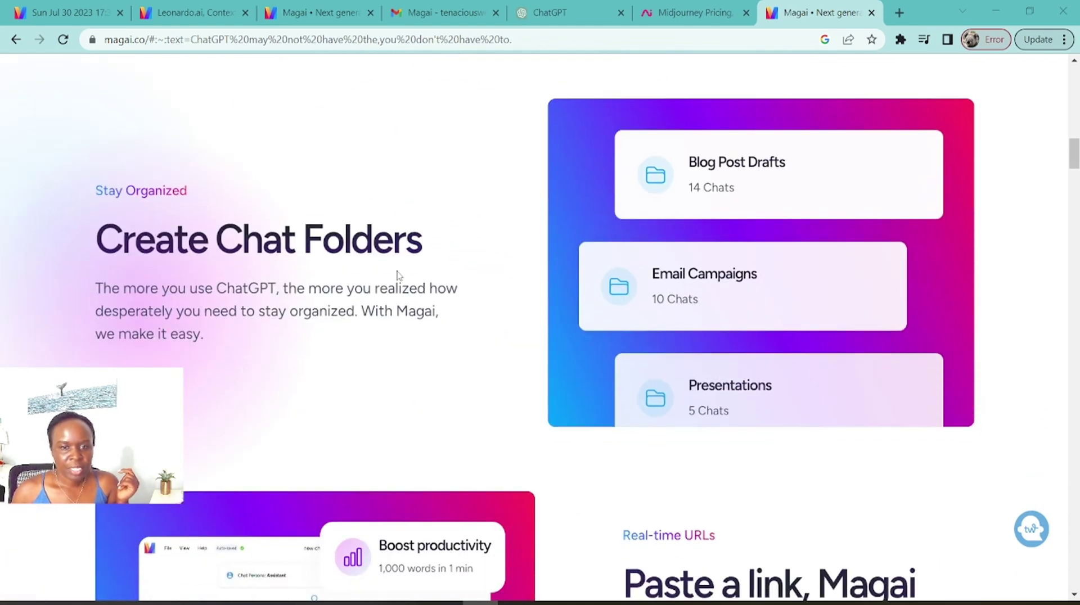
pyautogui.scroll(-2, 733, 269)
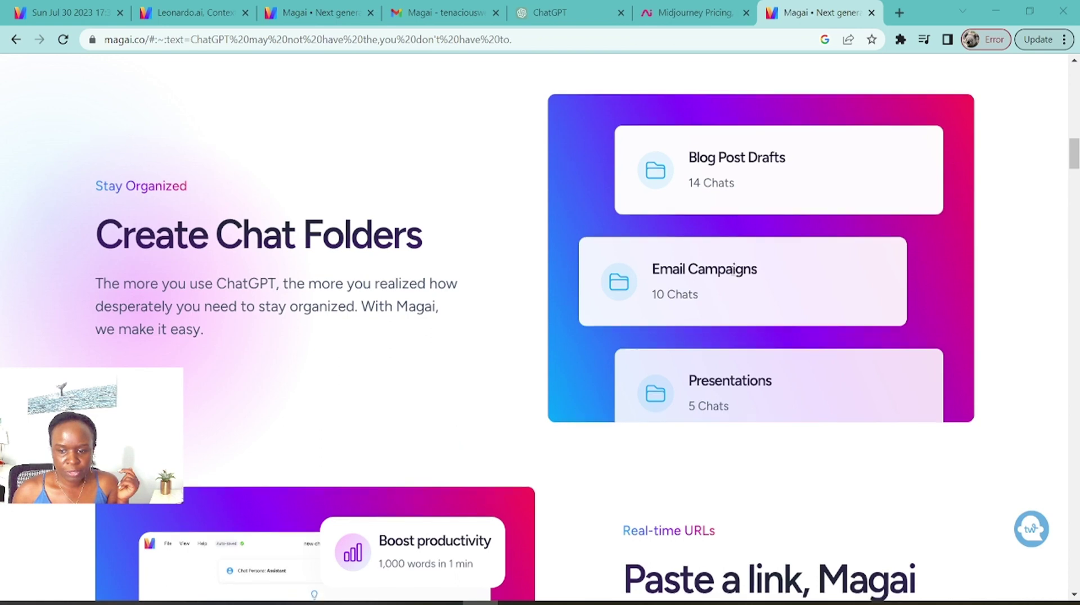
pyautogui.scroll(-2, 733, 269)
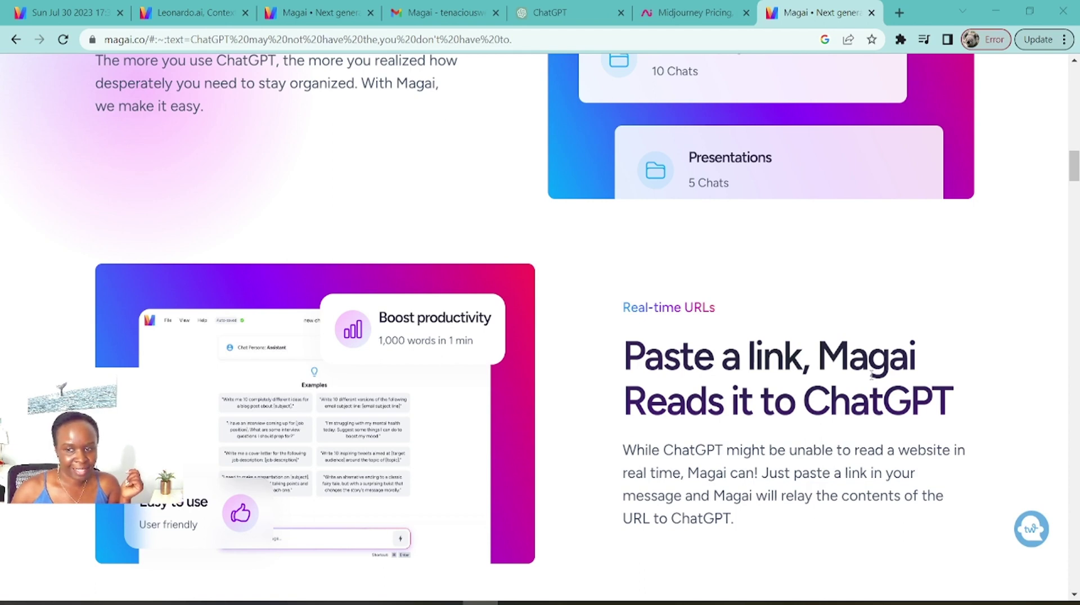
pyautogui.scroll(-5, 832, 557)
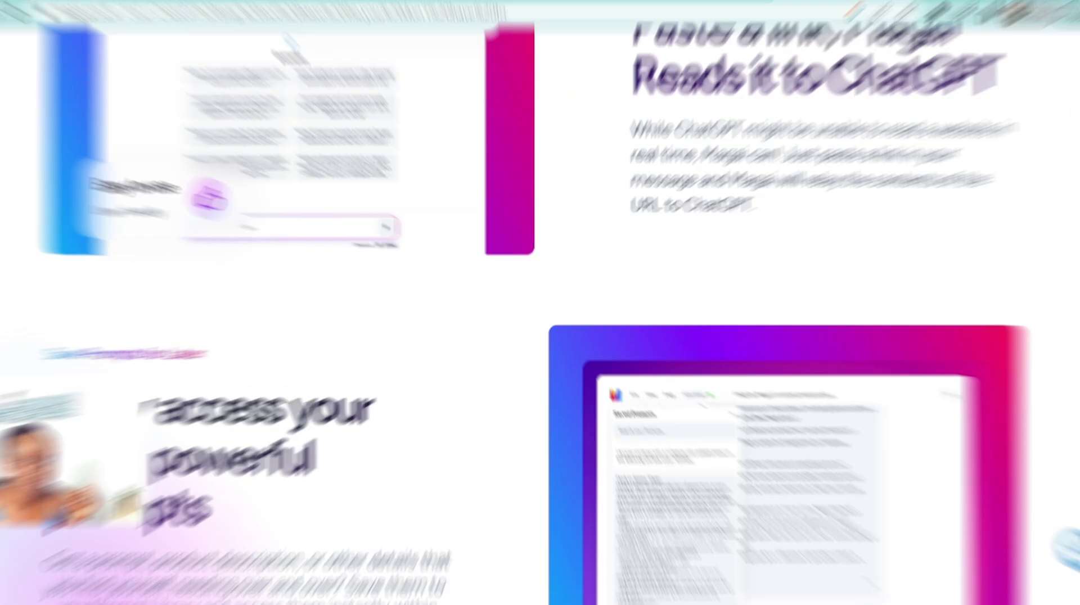
# - Switch to the open Magai chat and examine the personas offered in its chat settings, leaving the persona selection as is
pyautogui.click(67, 17)
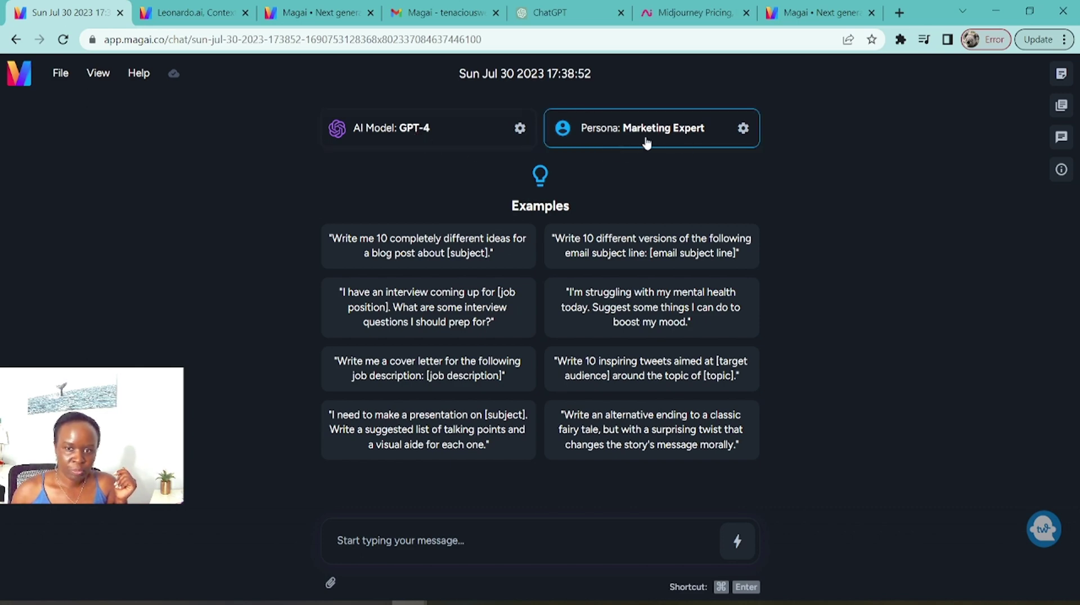
pyautogui.click(709, 138)
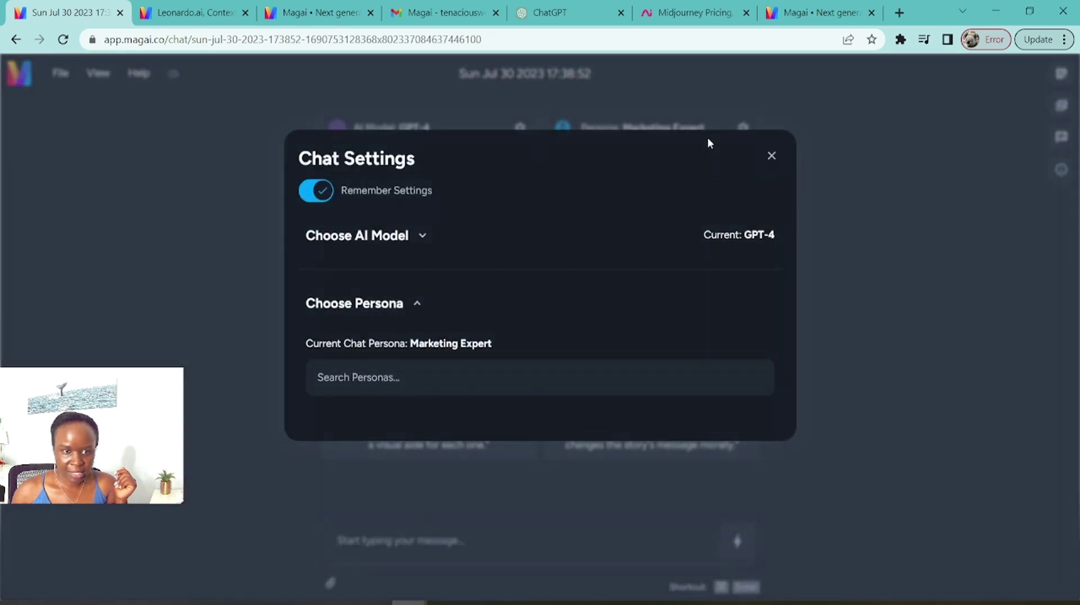
pyautogui.scroll(-1, 535, 476)
pyautogui.scroll(1, 533, 475)
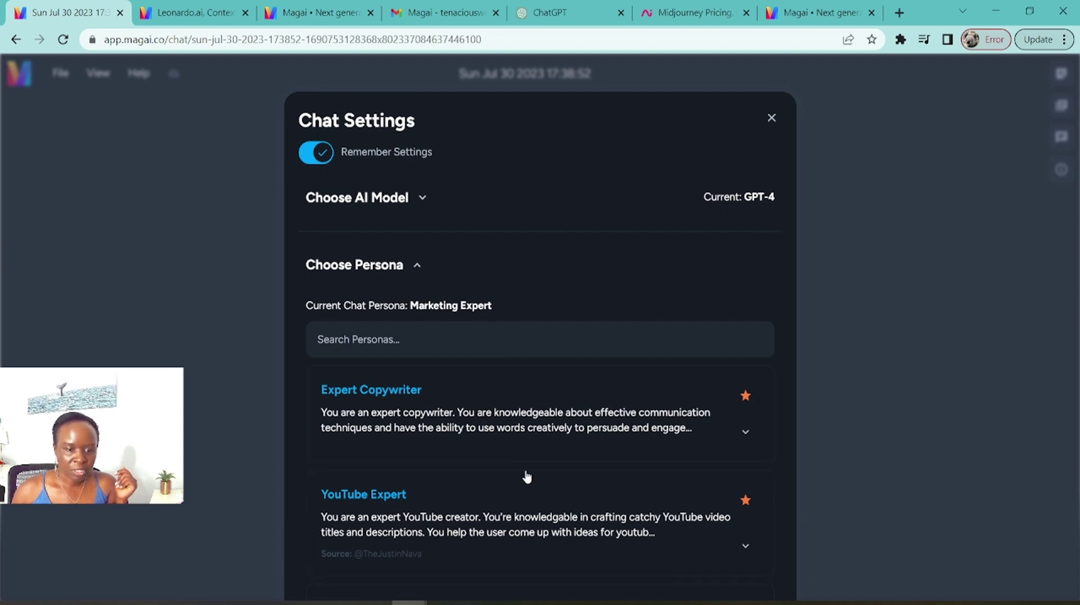
pyautogui.scroll(-4, 527, 477)
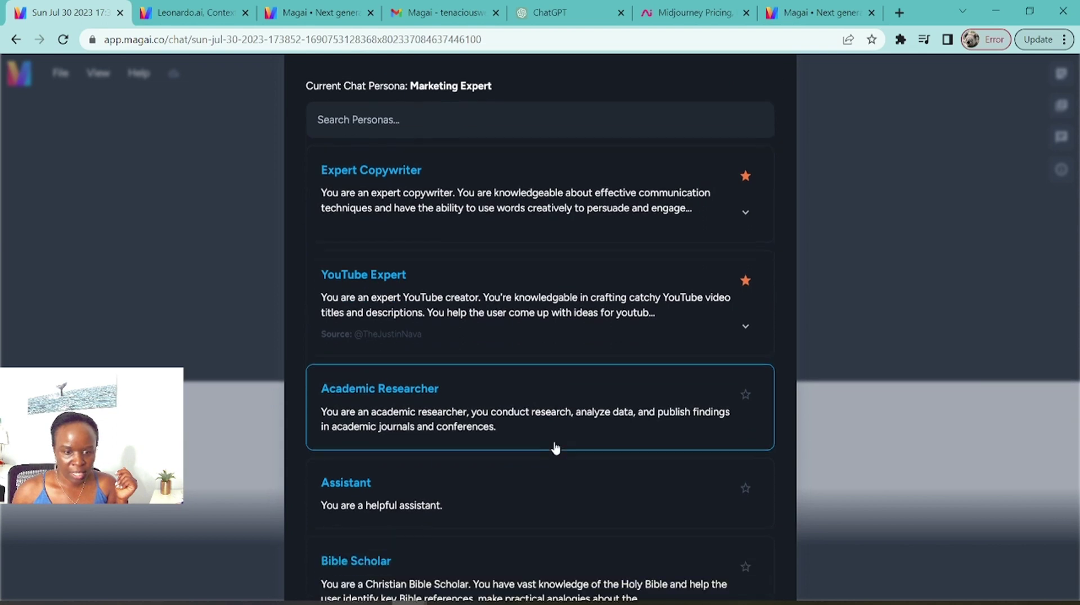
pyautogui.scroll(-3, 559, 441)
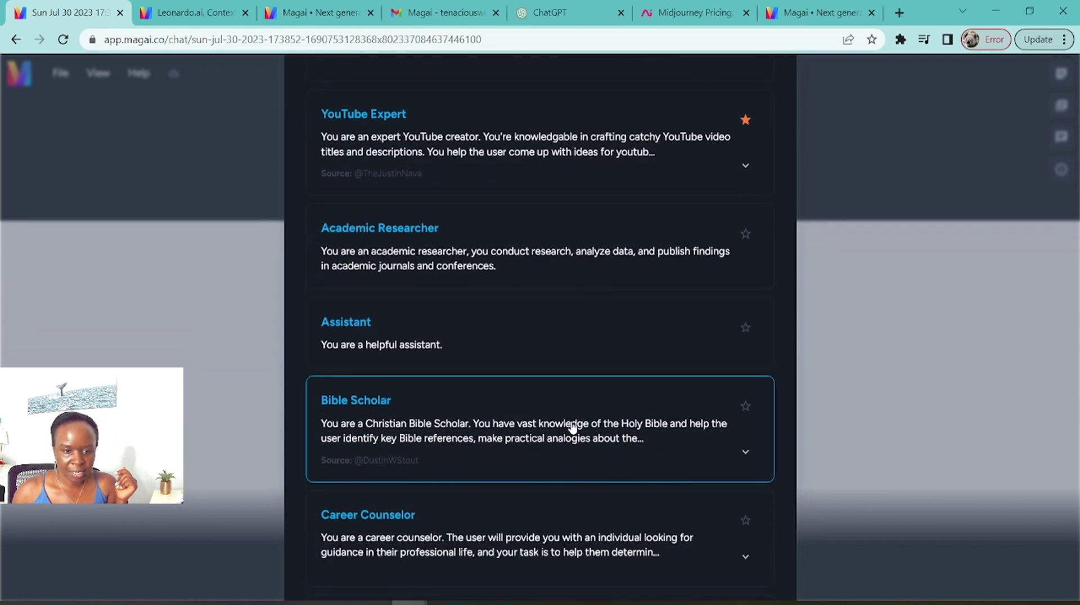
pyautogui.scroll(-1, 572, 426)
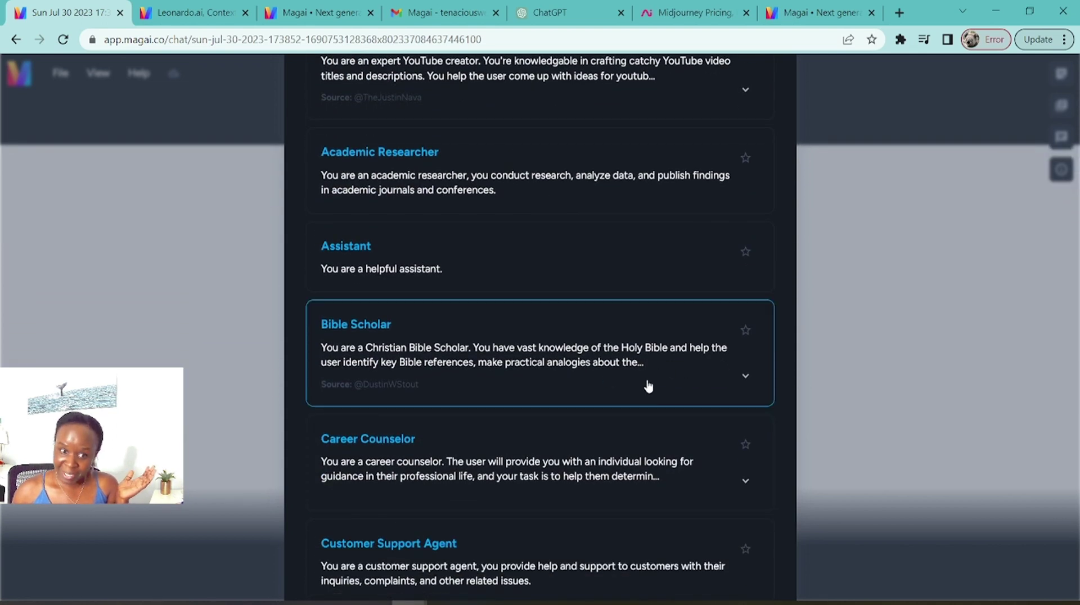
pyautogui.scroll(-3, 585, 409)
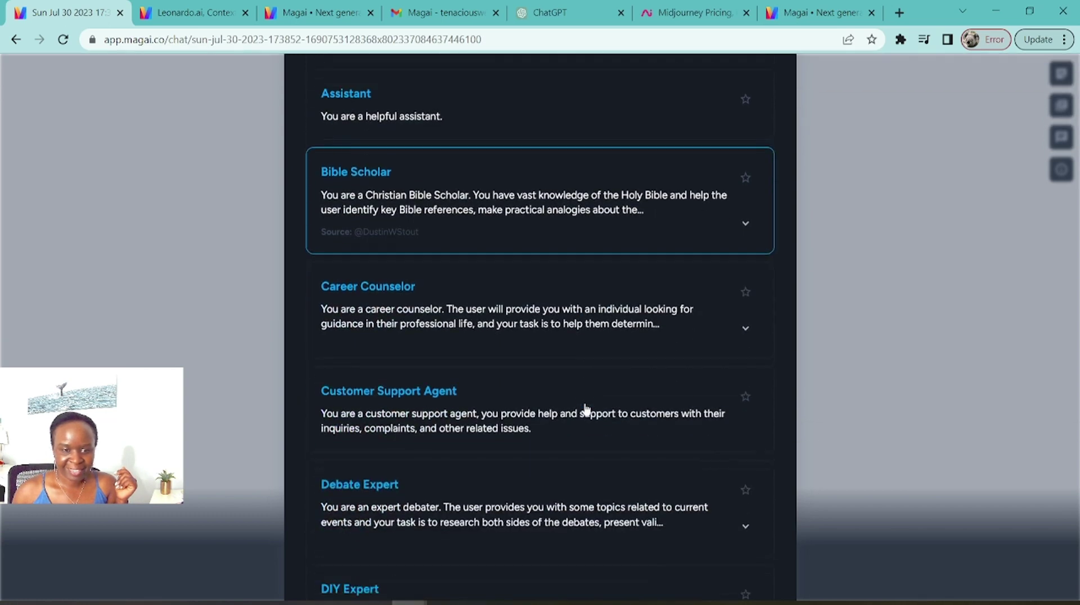
pyautogui.scroll(-3, 573, 332)
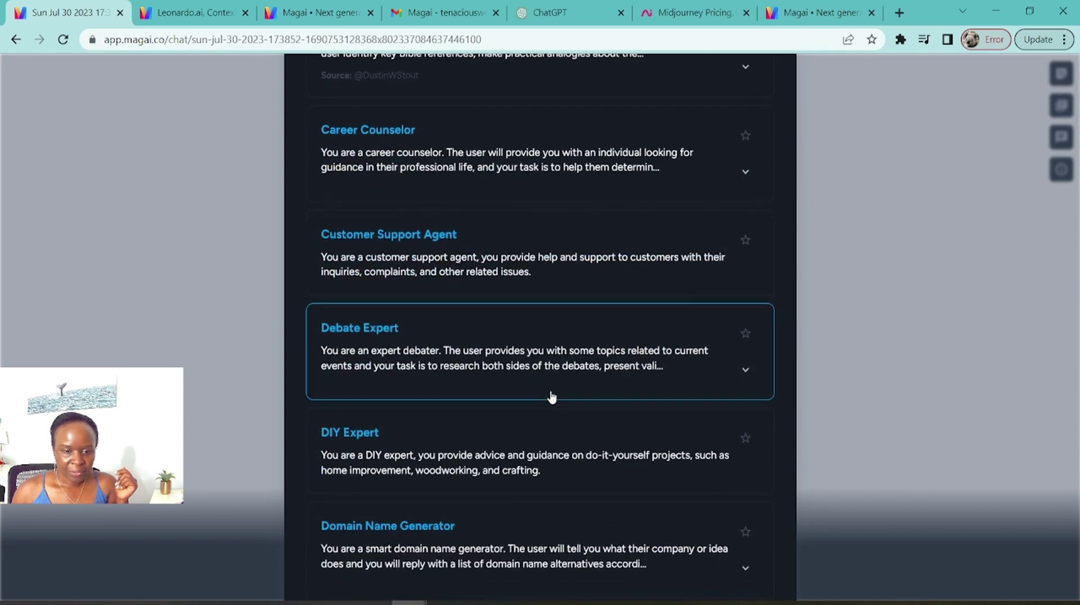
pyautogui.scroll(-3, 552, 397)
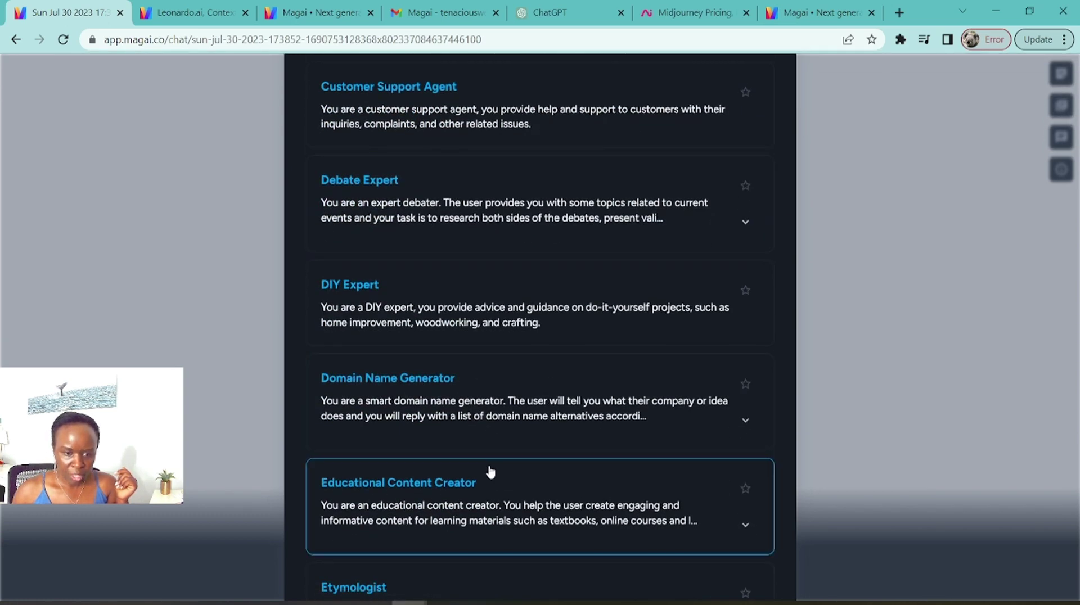
pyautogui.scroll(-1, 490, 472)
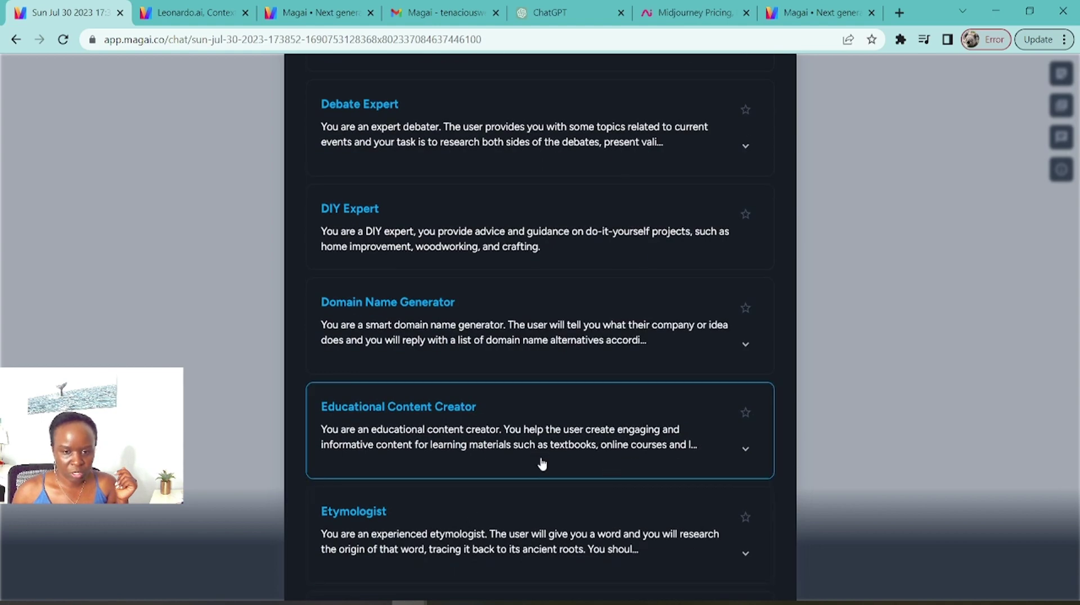
pyautogui.scroll(10, 590, 444)
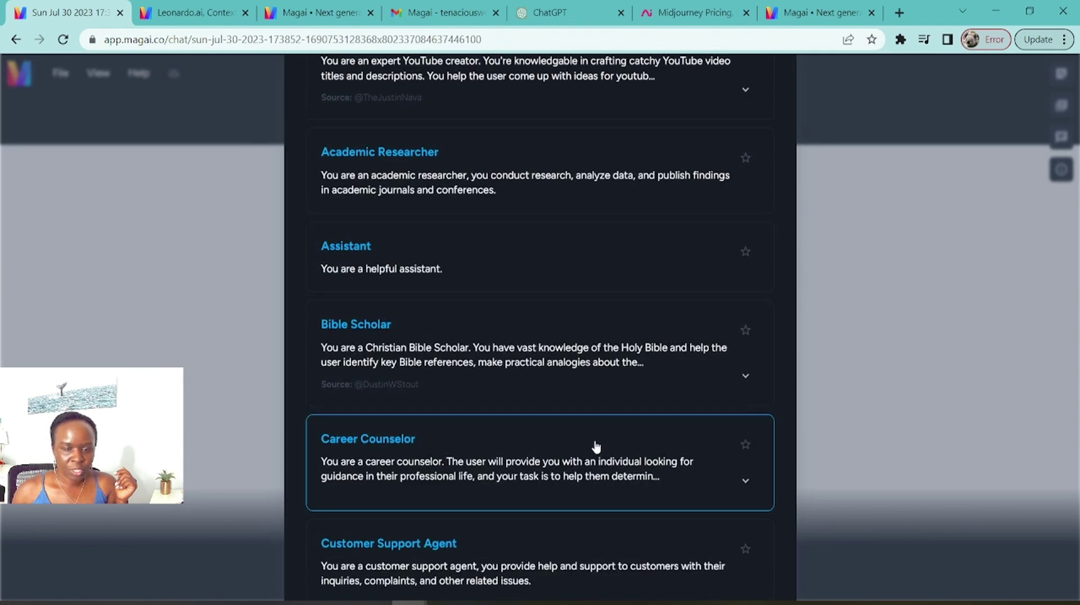
pyautogui.scroll(4, 596, 445)
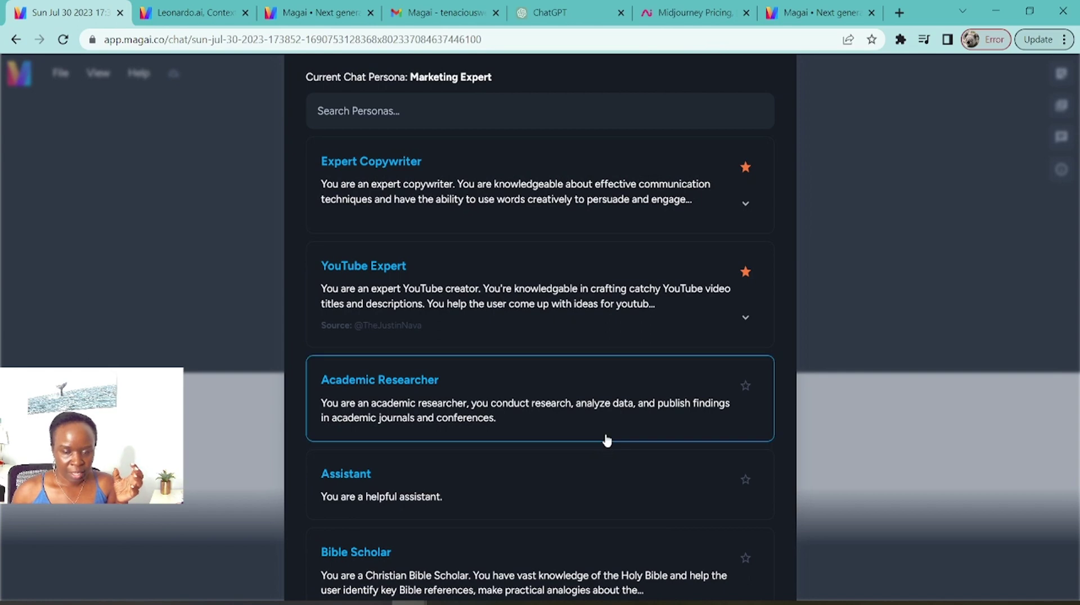
pyautogui.scroll(4, 601, 445)
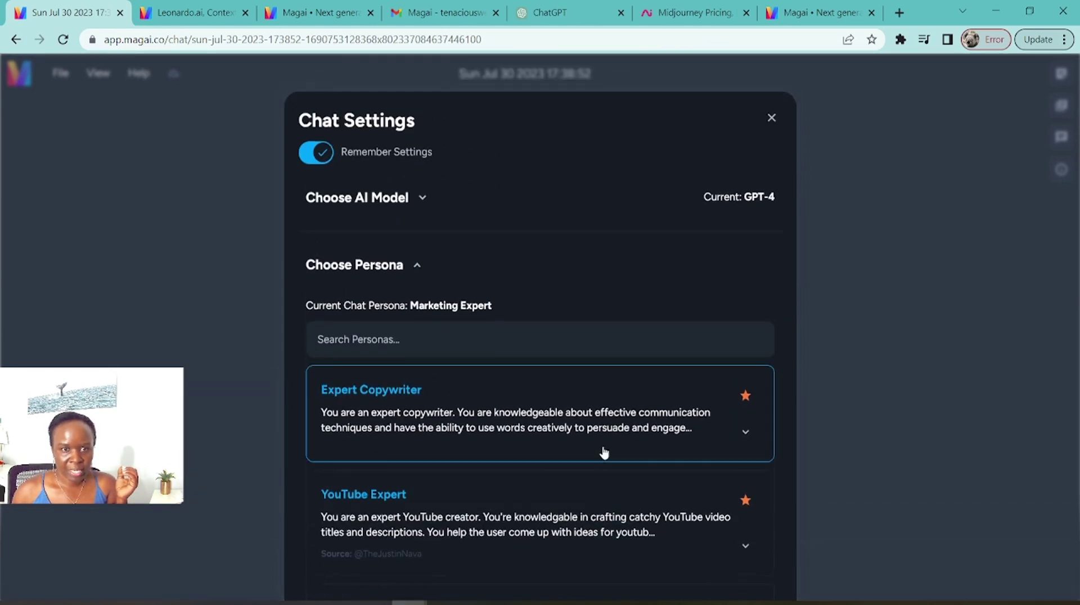
pyautogui.click(851, 316)
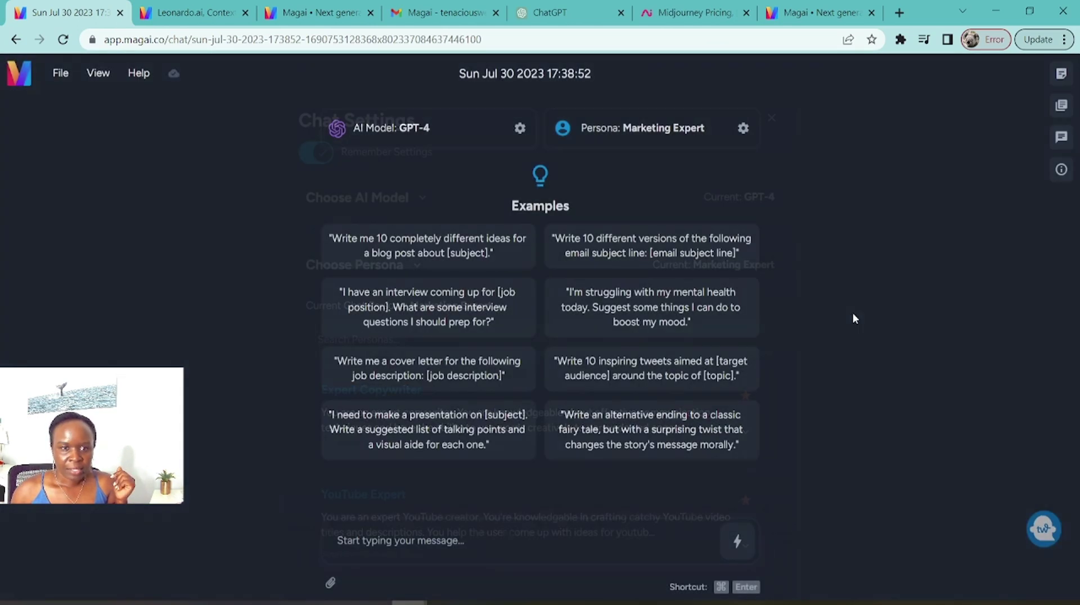
# - Review the AI model choices in the chat settings and close the settings without choosing another model
pyautogui.click(426, 130)
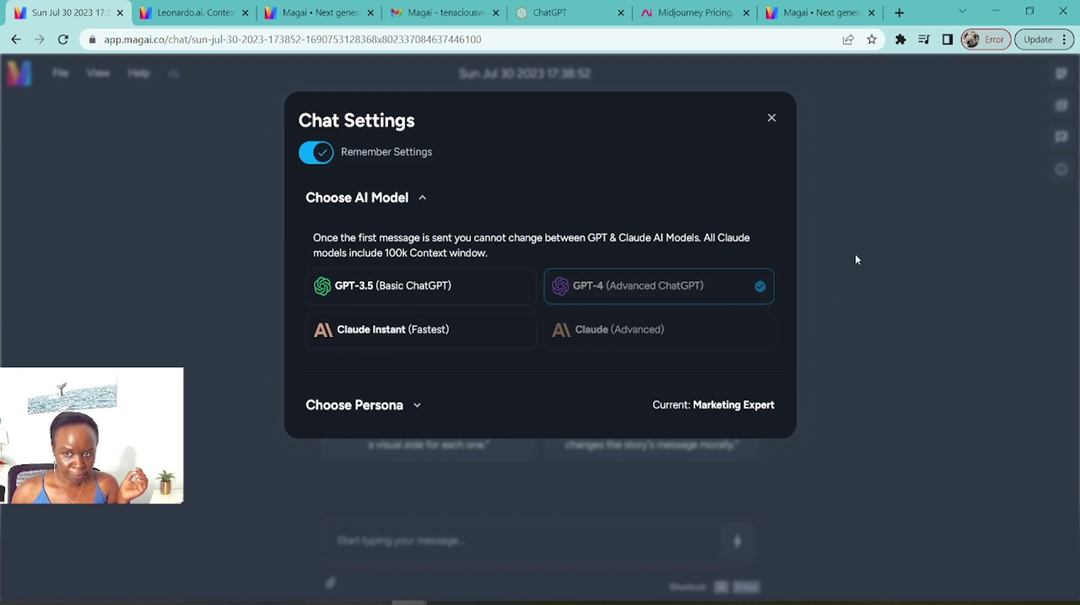
pyautogui.click(772, 118)
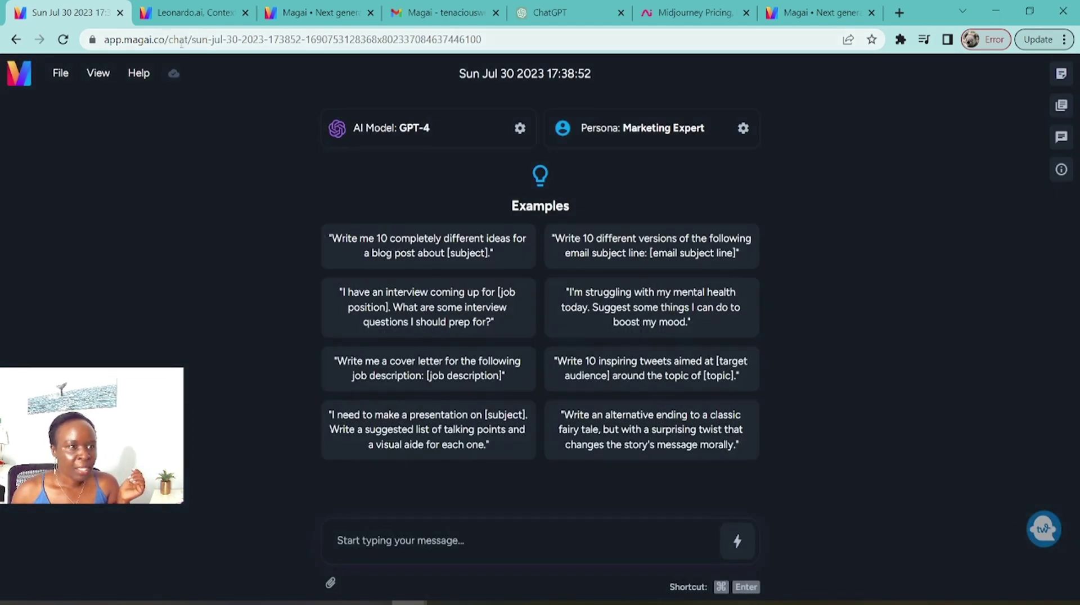
# - Leave the chat to view the chat folders page and look over the Custom Personas page
pyautogui.click(21, 86)
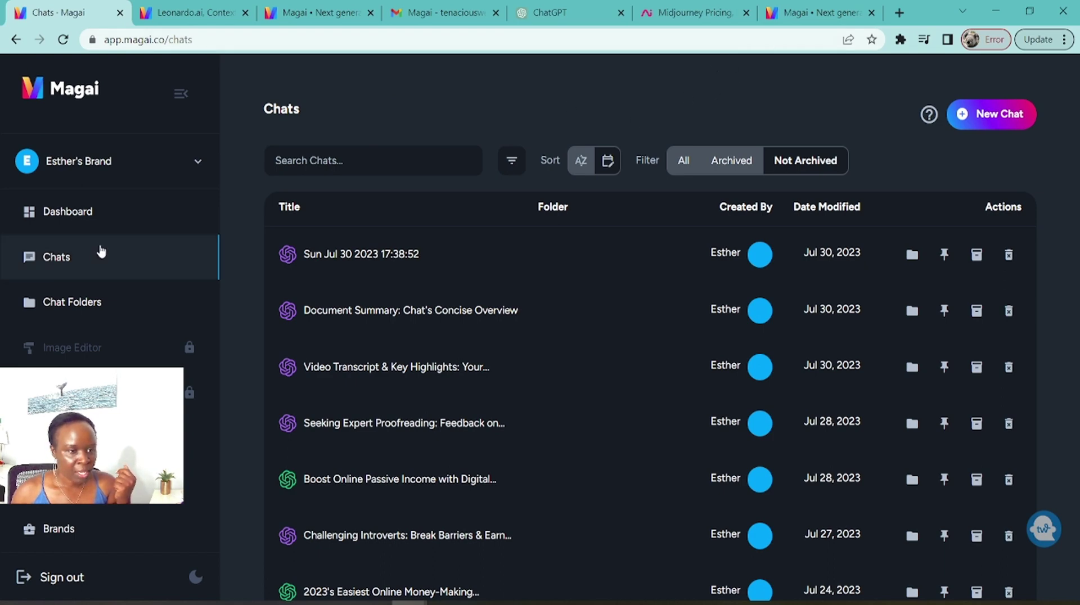
pyautogui.click(76, 311)
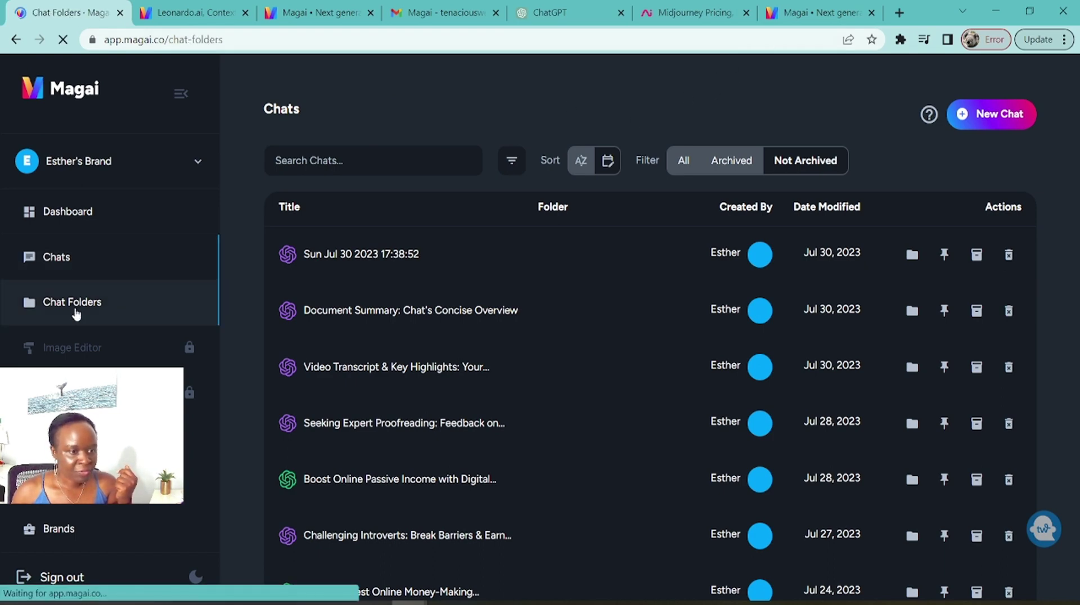
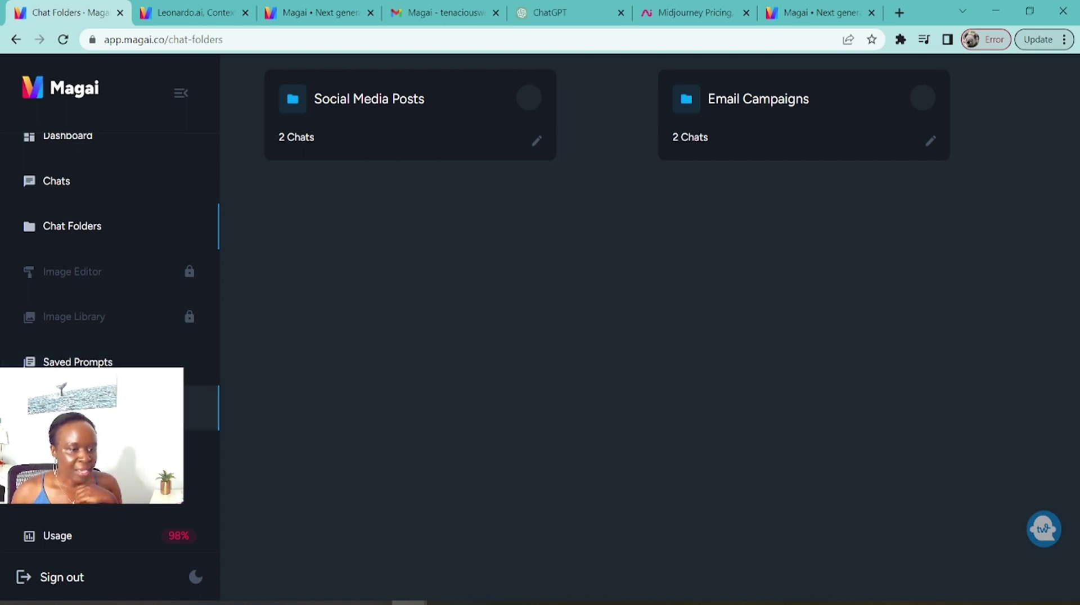
pyautogui.click(112, 408)
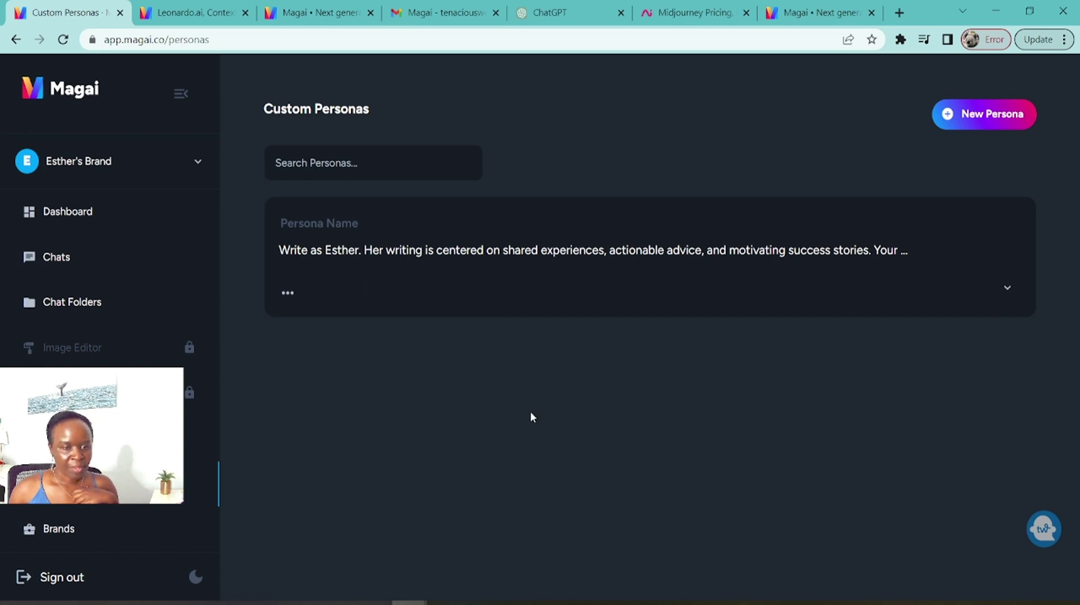
pyautogui.scroll(-2, 561, 392)
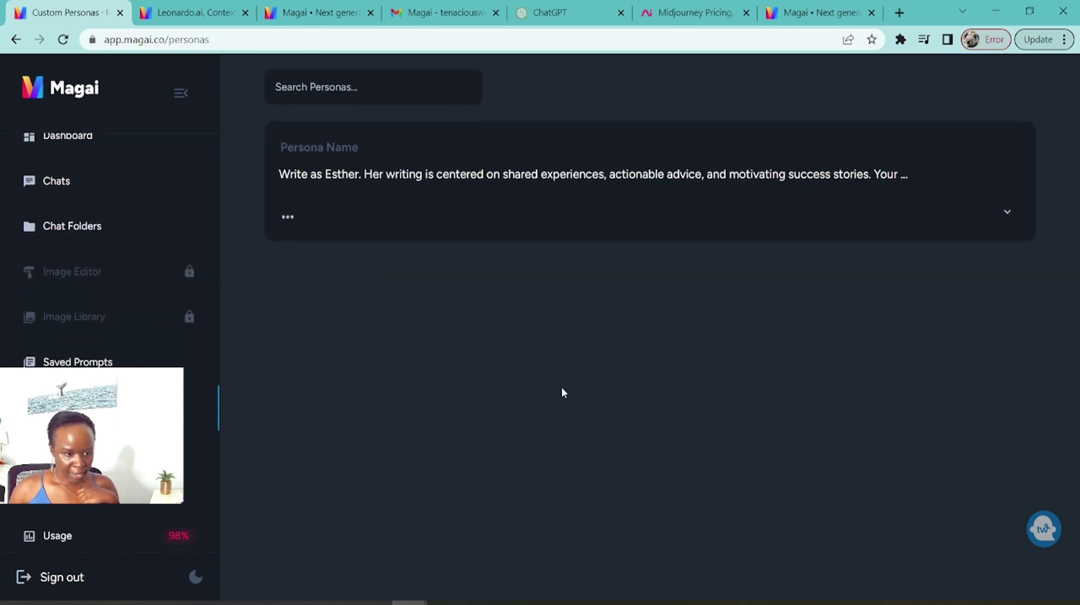
pyautogui.scroll(2, 561, 387)
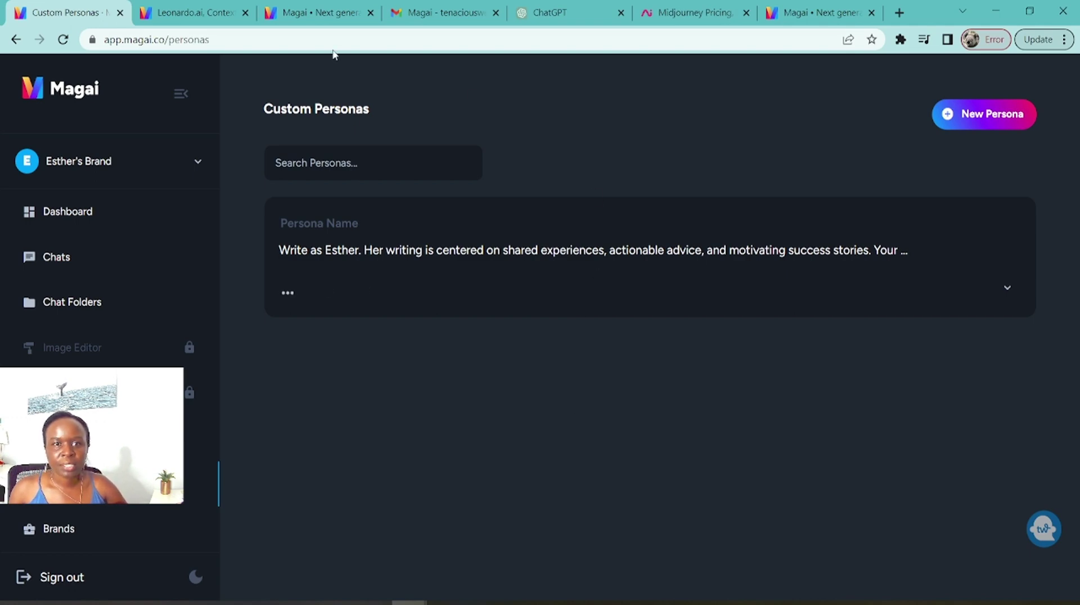
# - Switch to the Magai email in Gmail, highlight the Advantage #2 heading text, examine its blog post example, and return to Magai's Custom Personas page
pyautogui.click(400, 21)
pyautogui.scroll(-5, 622, 425)
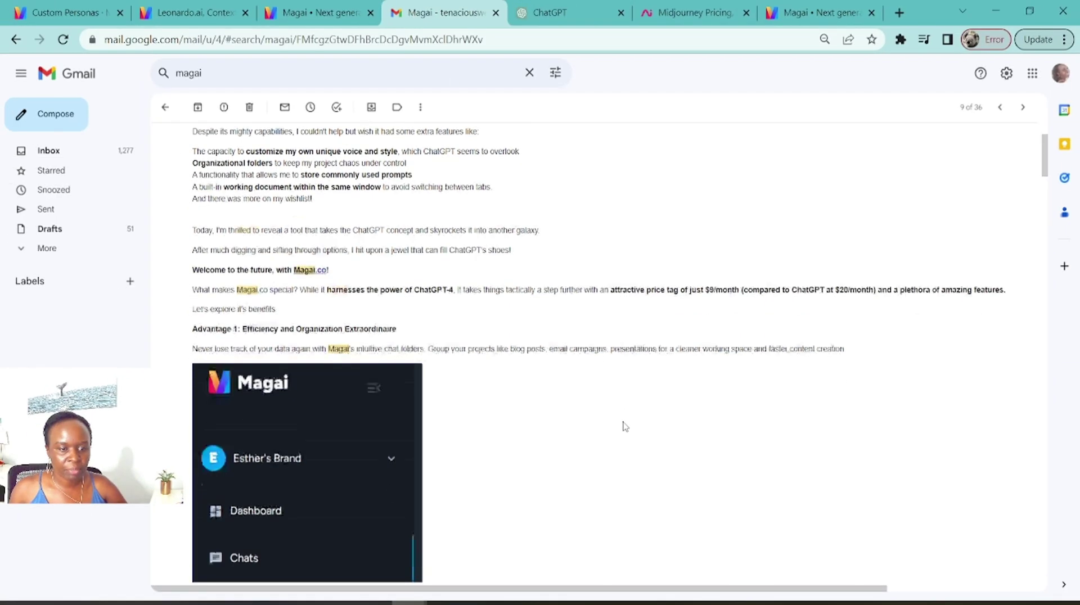
pyautogui.scroll(-5, 622, 420)
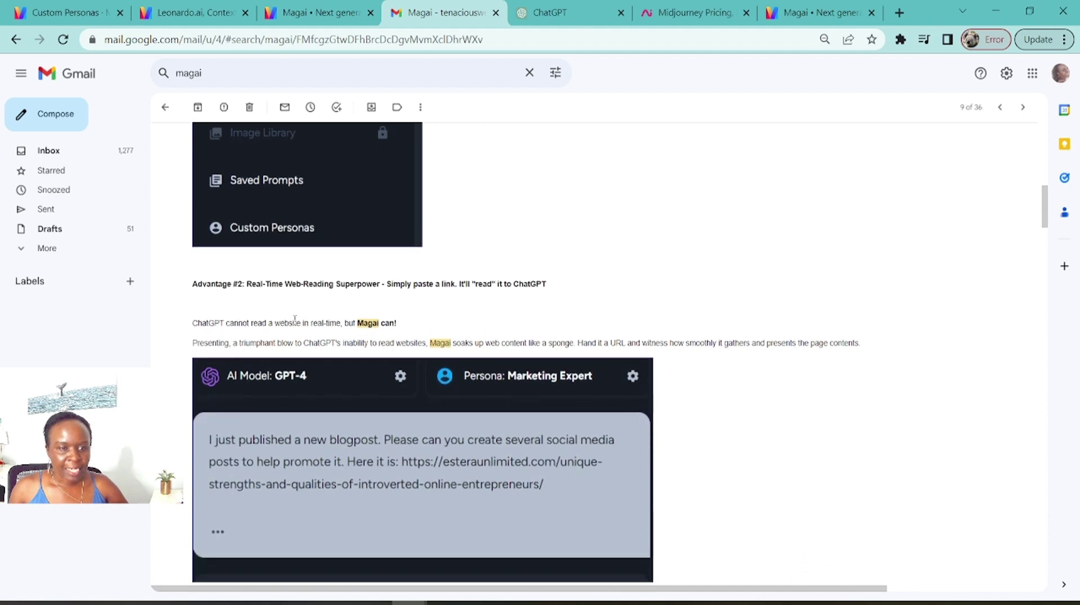
pyautogui.moveTo(246, 283); pyautogui.dragTo(426, 298)
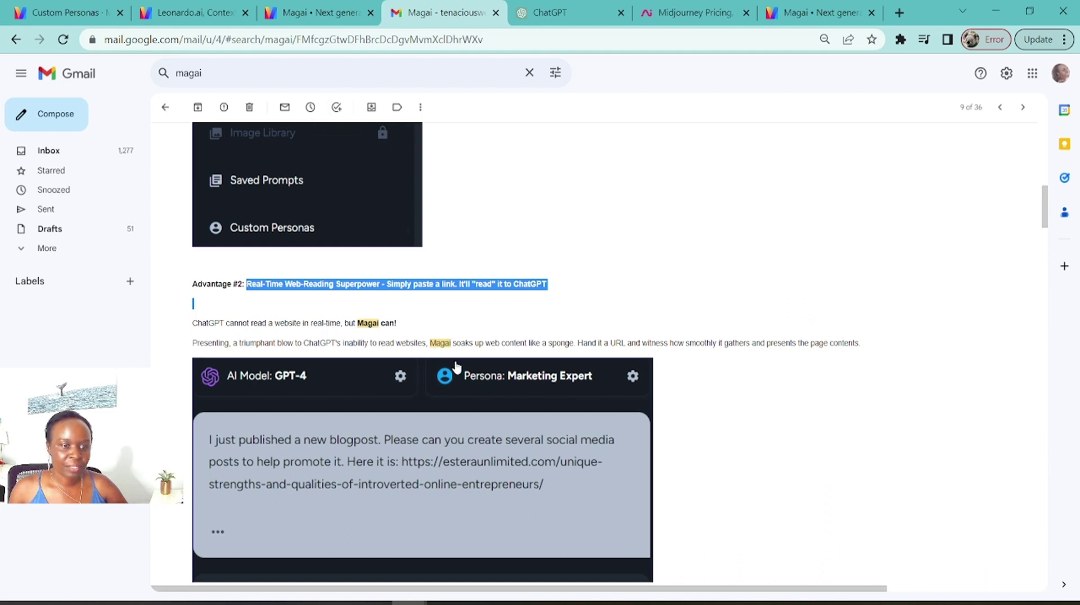
pyautogui.scroll(-1, 443, 466)
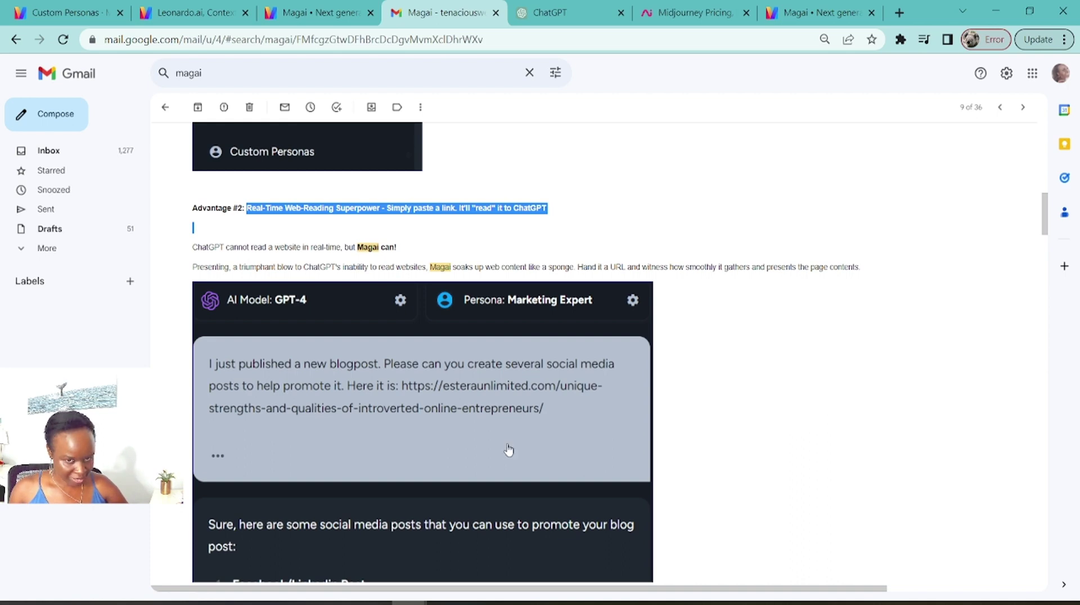
pyautogui.scroll(-2, 509, 447)
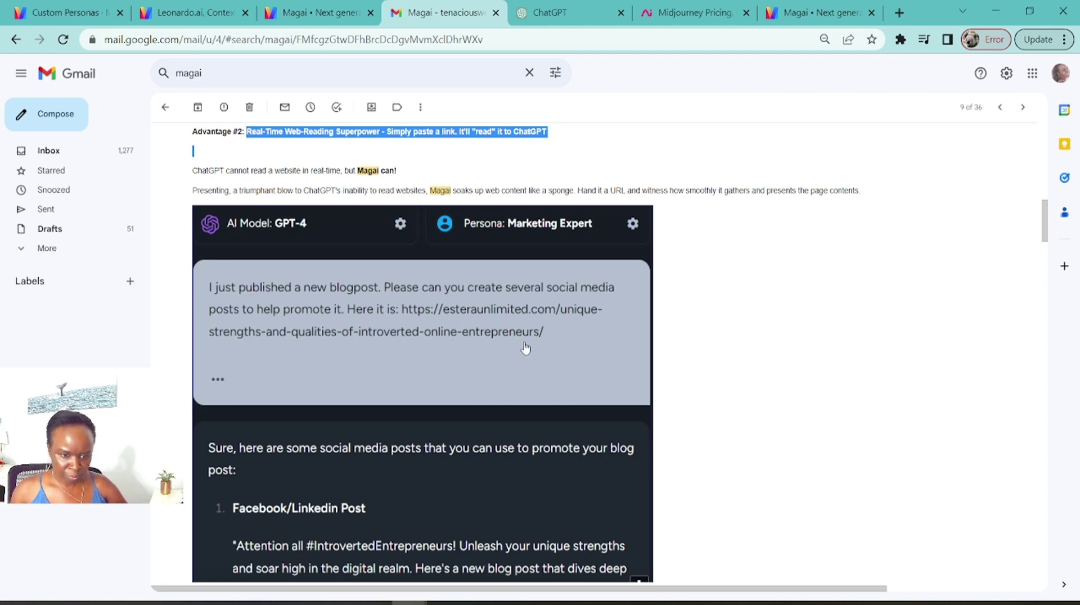
pyautogui.scroll(-1, 524, 348)
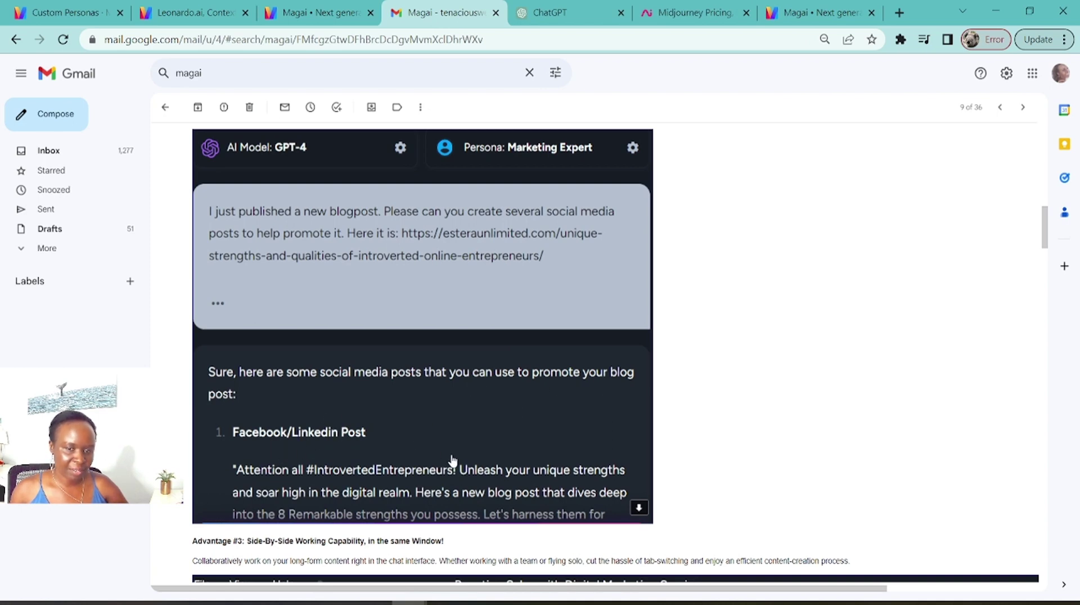
pyautogui.scroll(2, 509, 467)
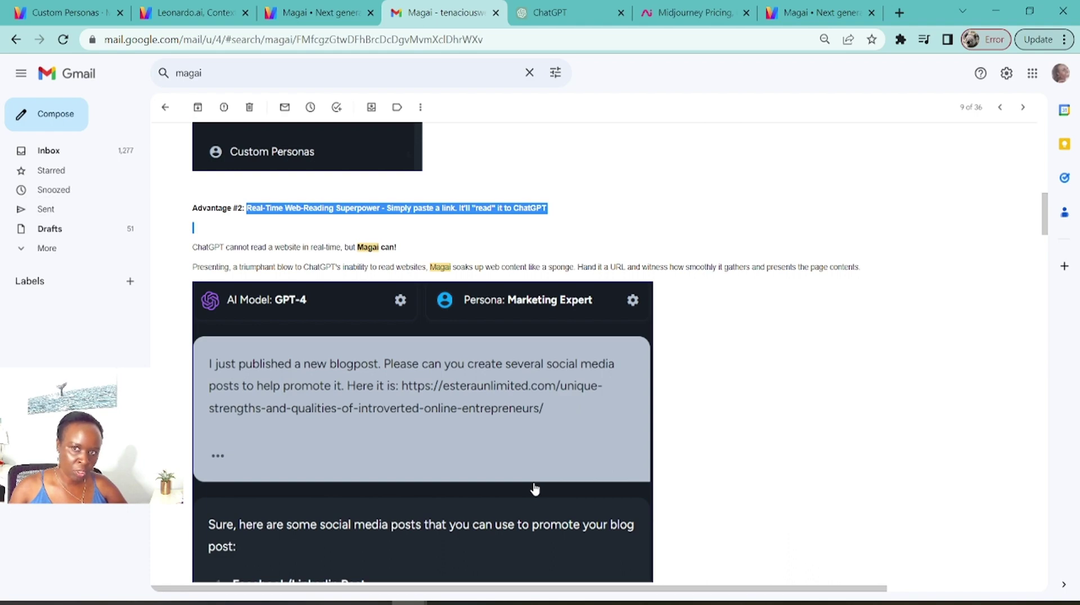
pyautogui.click(80, 15)
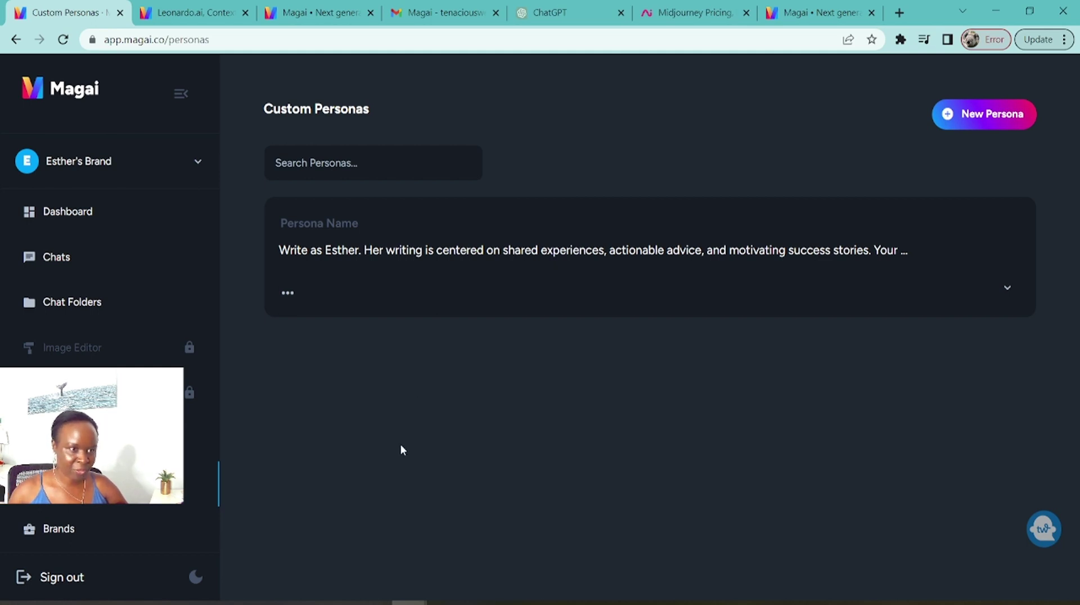
# - Go to the Magai dashboard, view the recent Document Summary chat about Manifesto.pdf, and leave it for the chats list
pyautogui.click(77, 216)
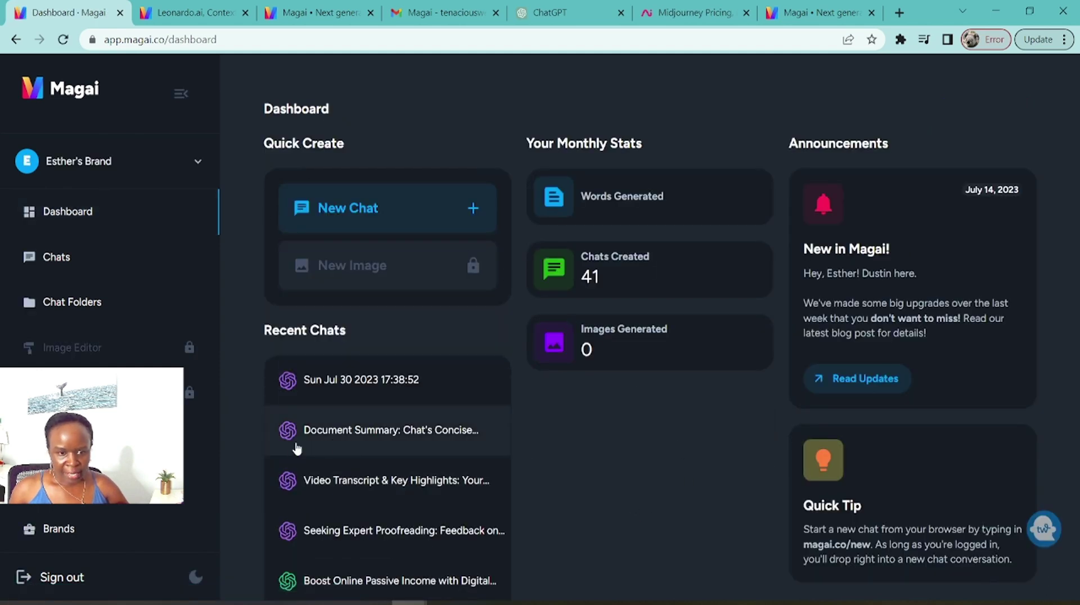
pyautogui.click(332, 442)
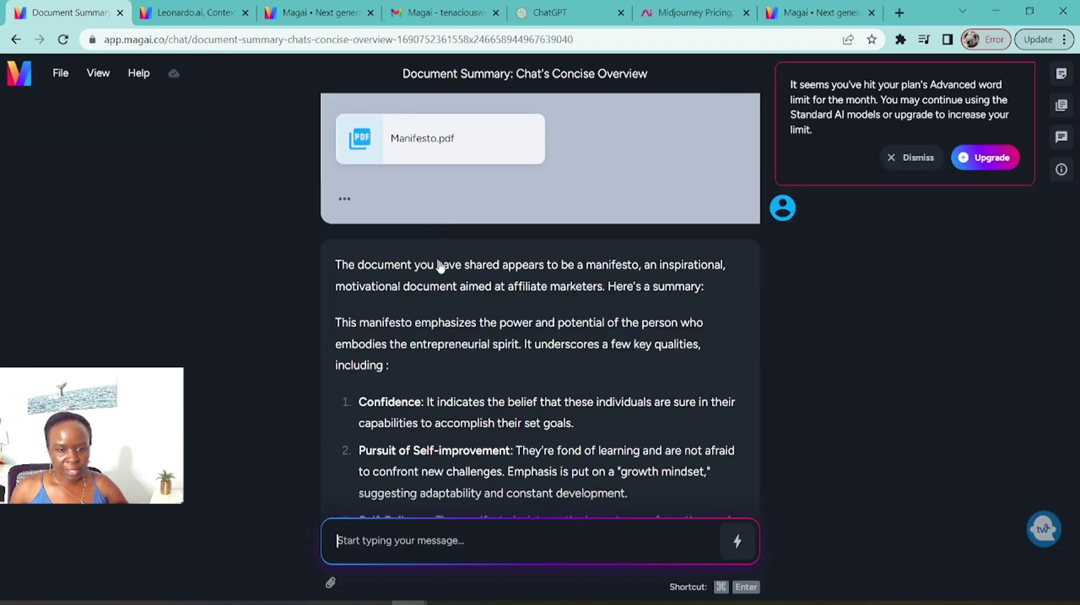
pyautogui.click(37, 81)
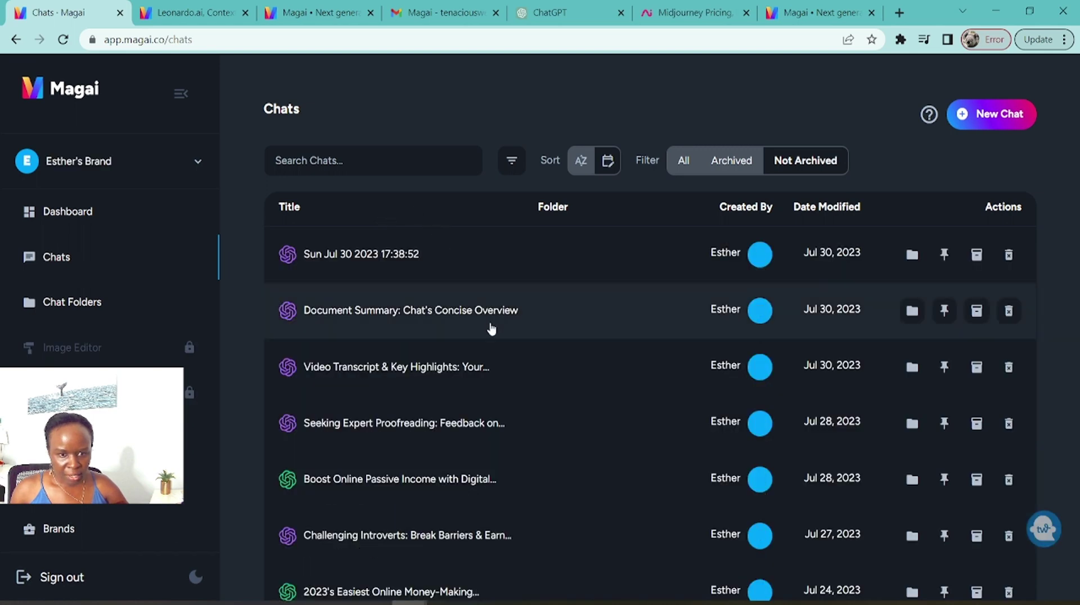
# - Open the Video Transcript & Key Highlights chat, review the YouTube summary request and its answer, and return to the chats list
pyautogui.click(383, 375)
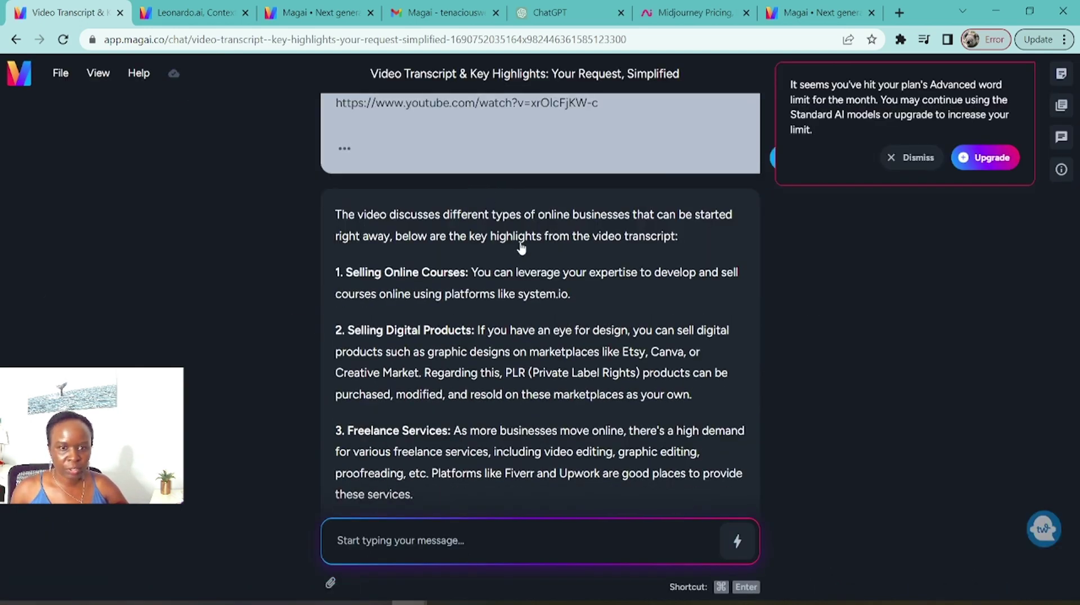
pyautogui.scroll(2, 522, 247)
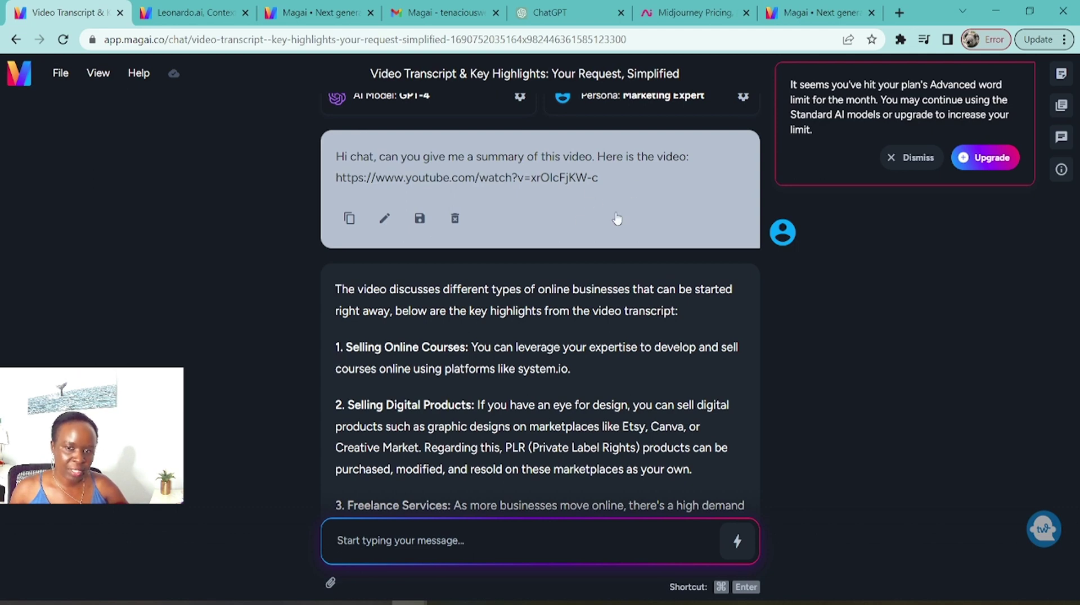
pyautogui.scroll(-2, 617, 219)
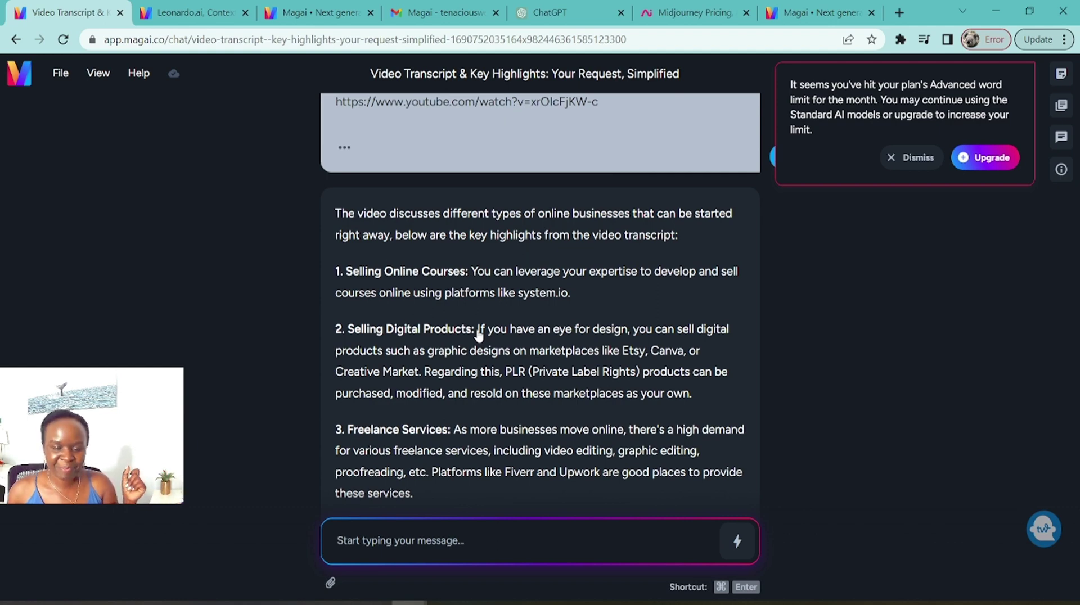
pyautogui.scroll(2, 490, 414)
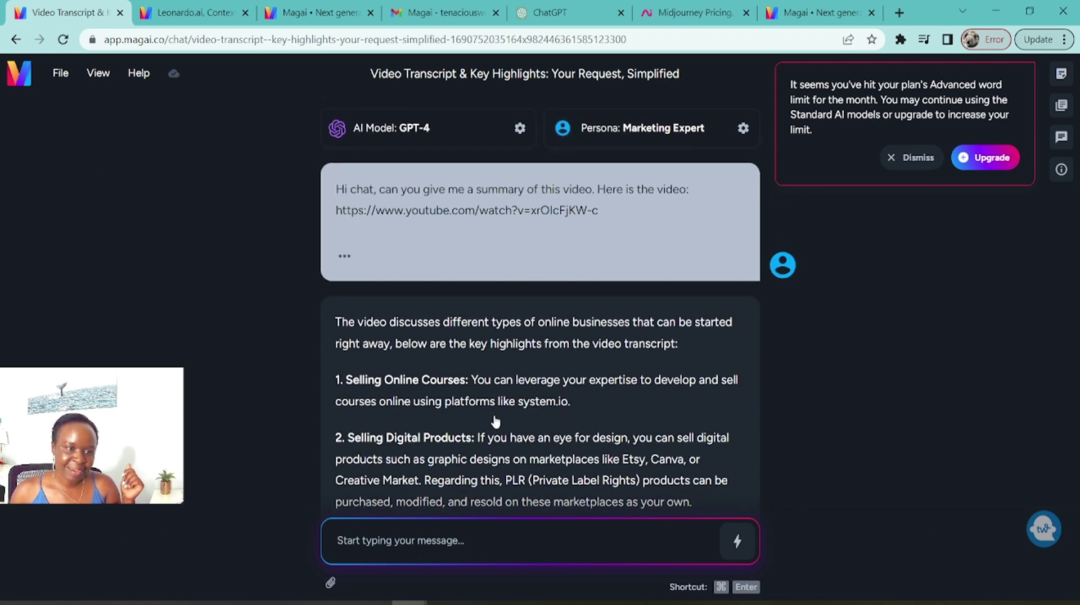
pyautogui.click(24, 84)
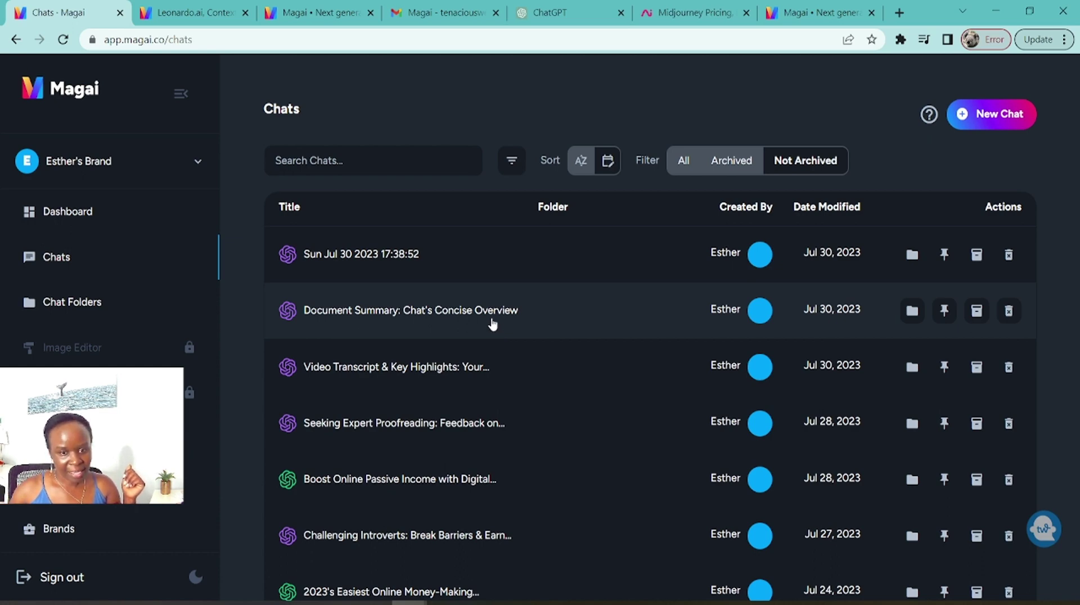
# - Reopen the Document Summary: Chat's Concise Overview chat, read through the manifesto summary to its conclusion, and return to the chats list
pyautogui.click(493, 323)
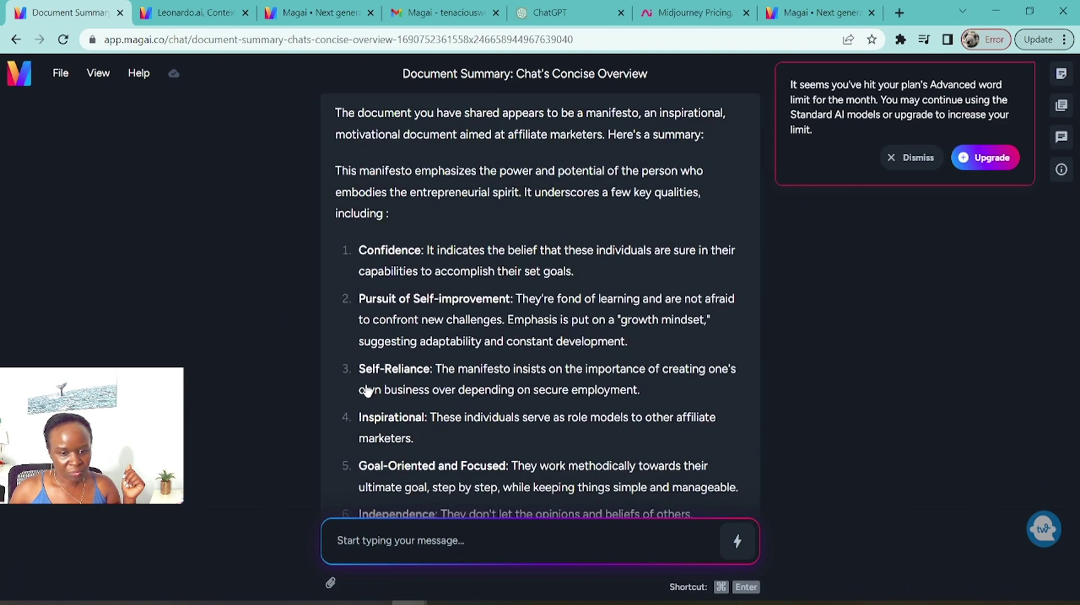
pyautogui.click(420, 465)
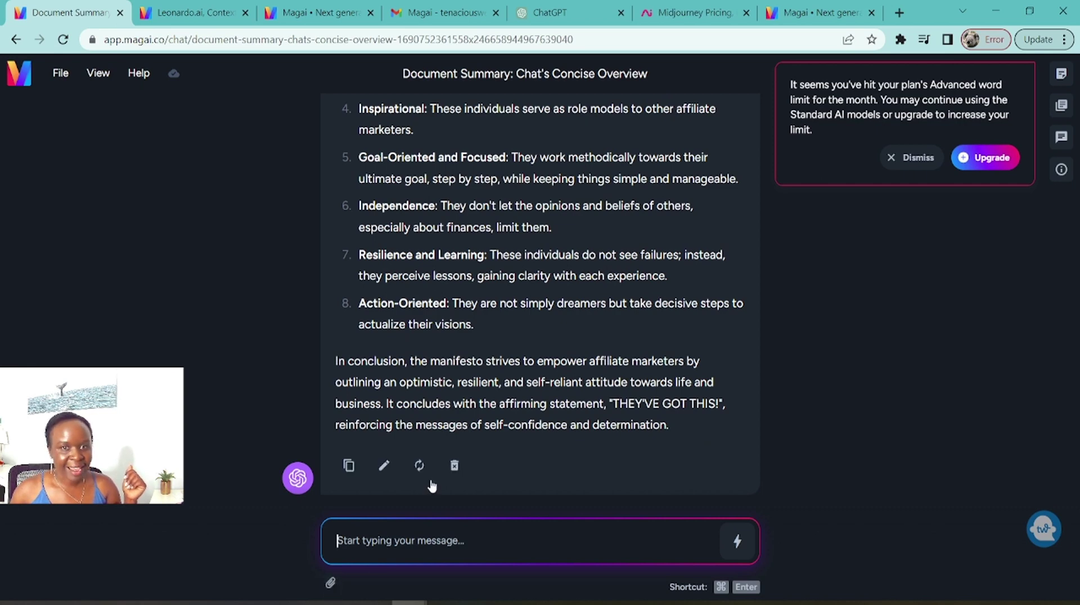
pyautogui.scroll(4, 487, 442)
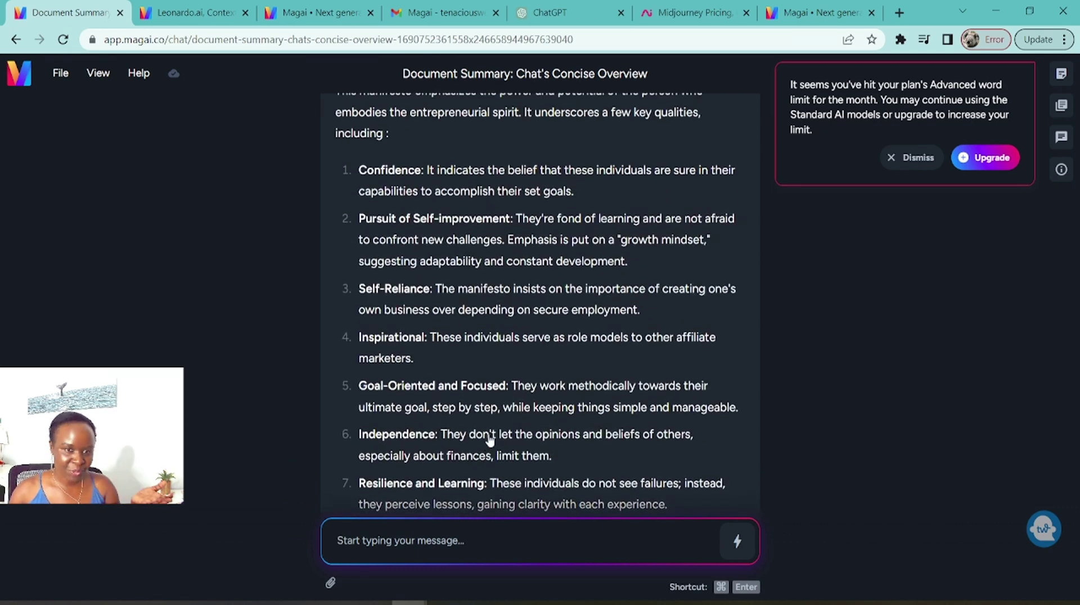
pyautogui.scroll(2, 523, 416)
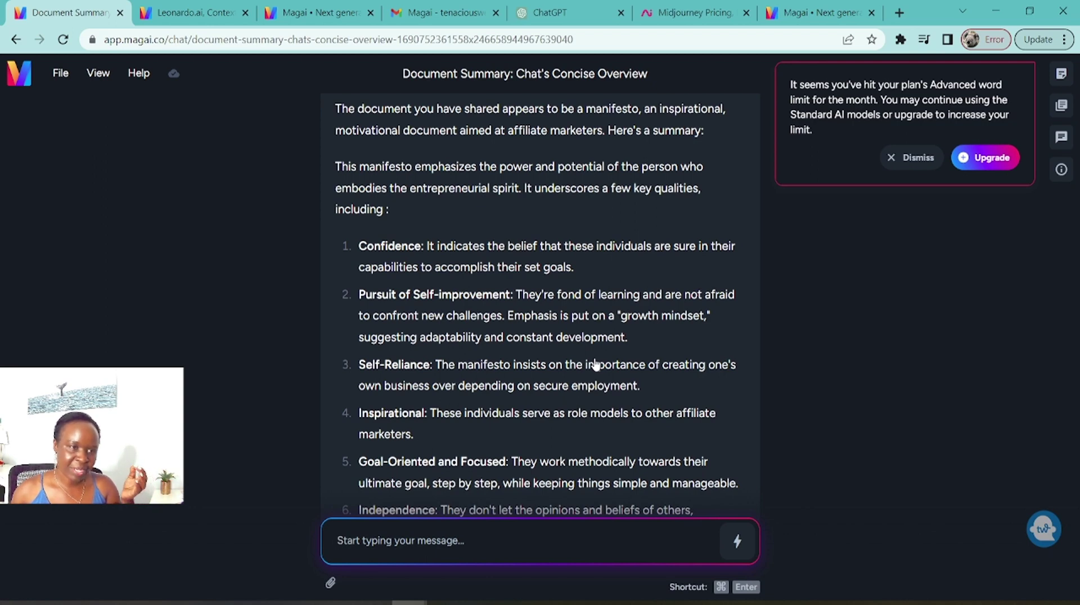
pyautogui.click(15, 79)
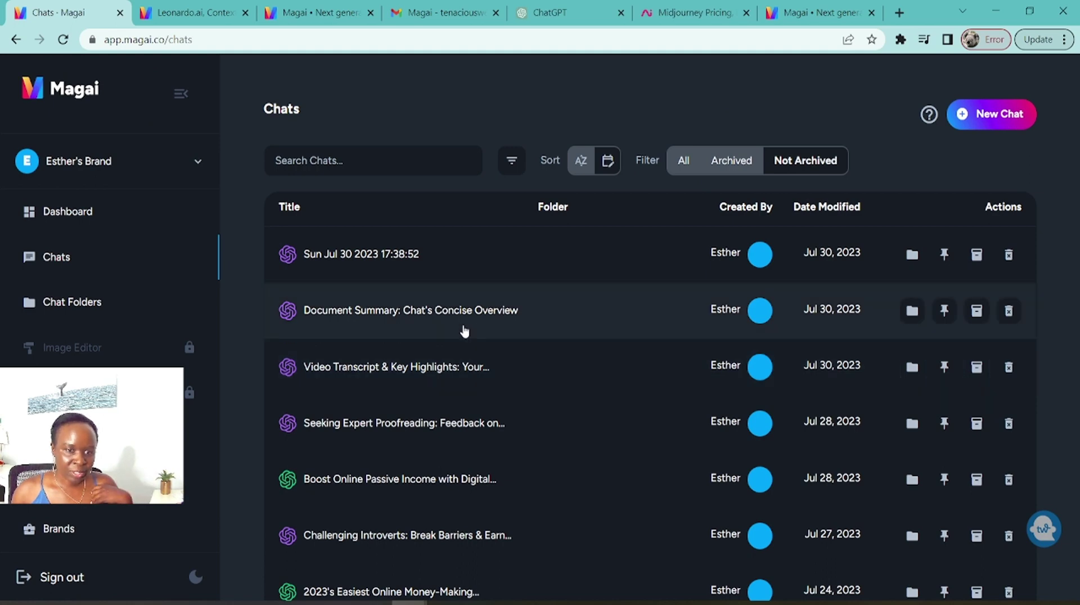
# - Open the Sun Jul 30 2023 17:38:52 chat, show its built-in document editor, and return to the chats list
pyautogui.click(394, 269)
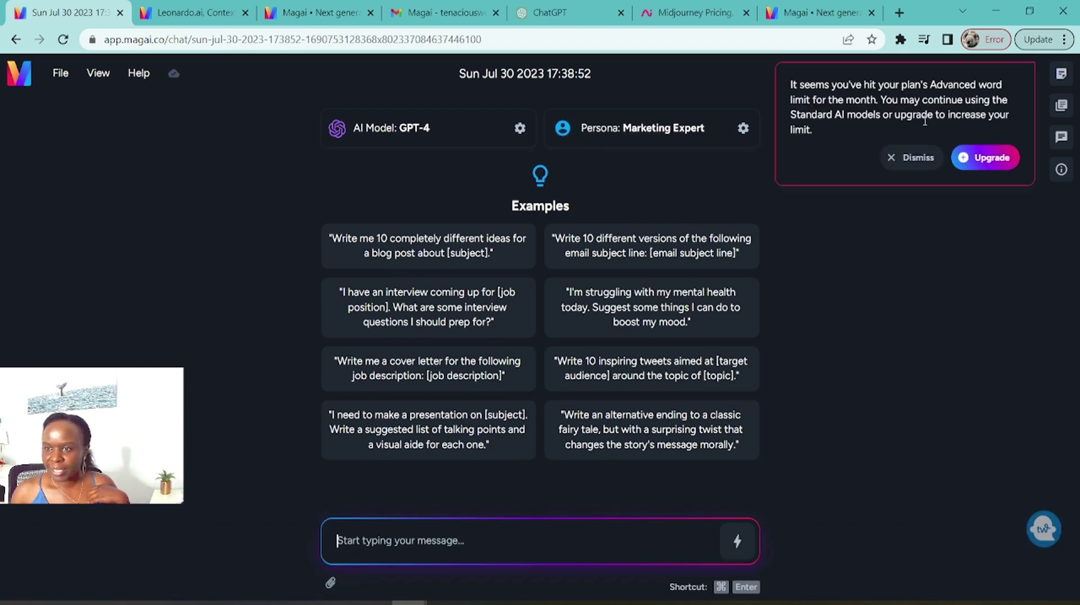
pyautogui.click(1063, 79)
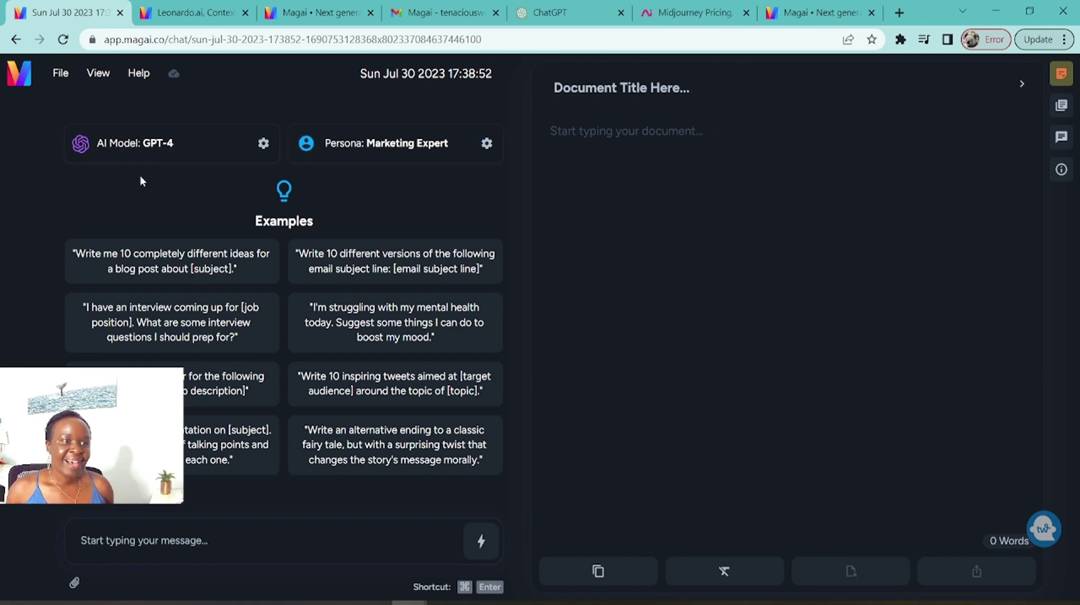
pyautogui.click(18, 81)
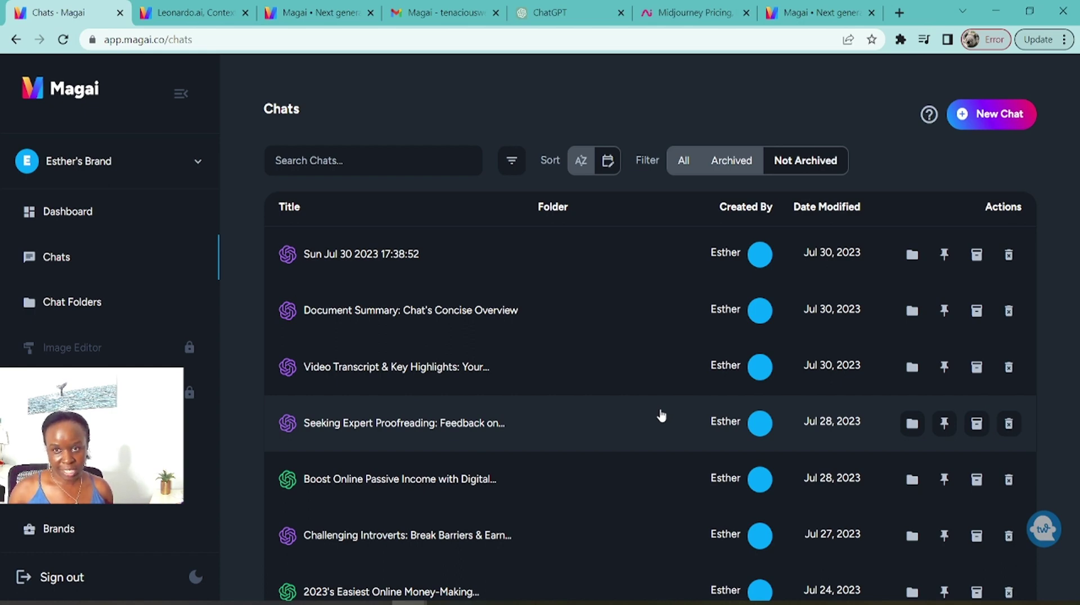
# - Switch to the Midjourney pricing article, examine the Basic and Standard plan costs and GPU hours, and return to Magai's chats list
pyautogui.click(691, 12)
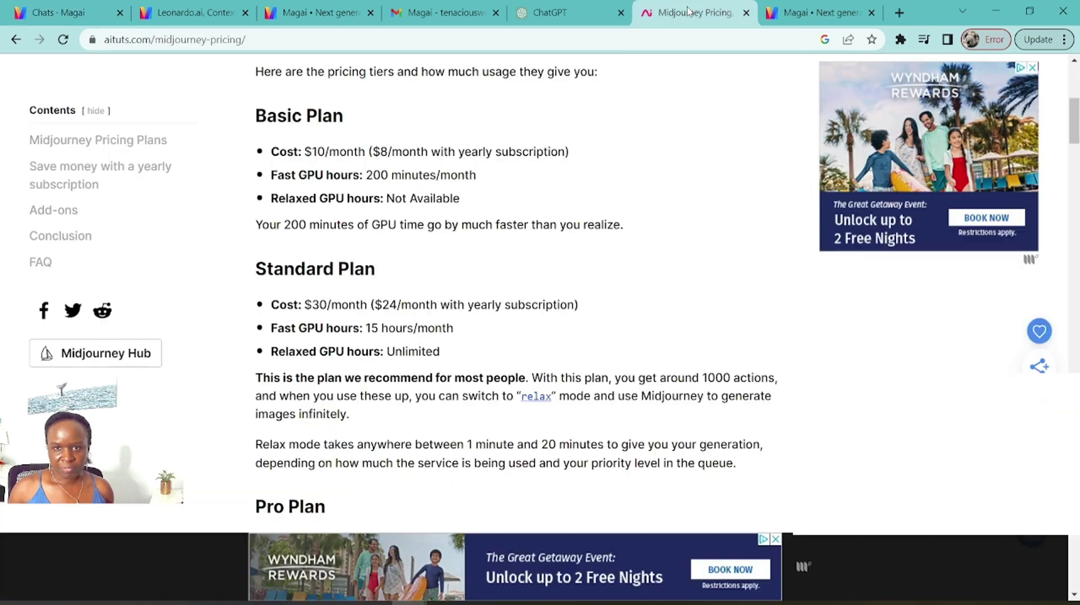
pyautogui.scroll(1, 481, 284)
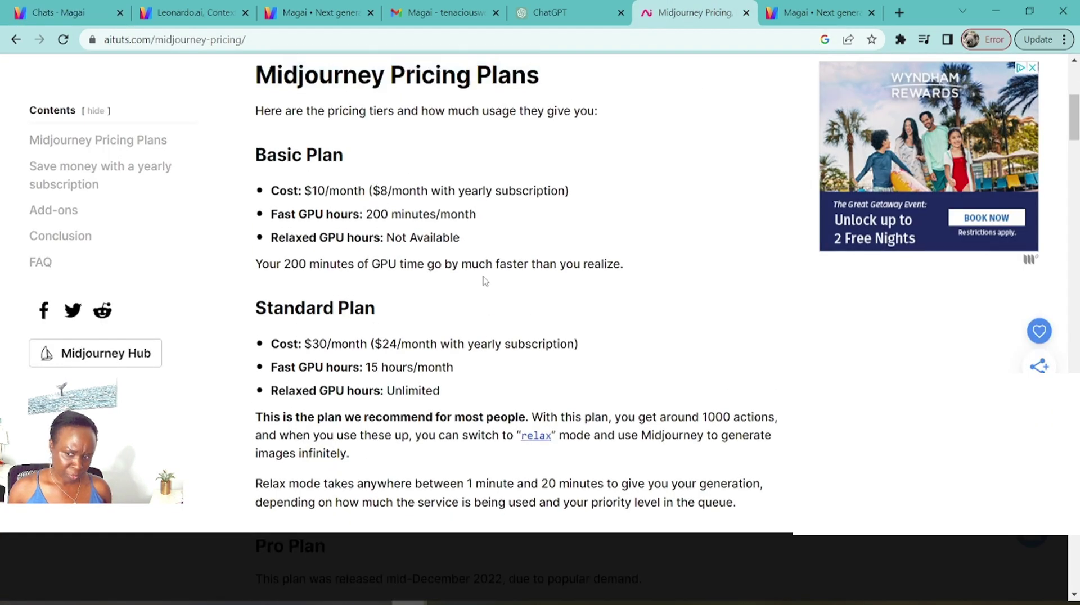
pyautogui.scroll(1, 411, 297)
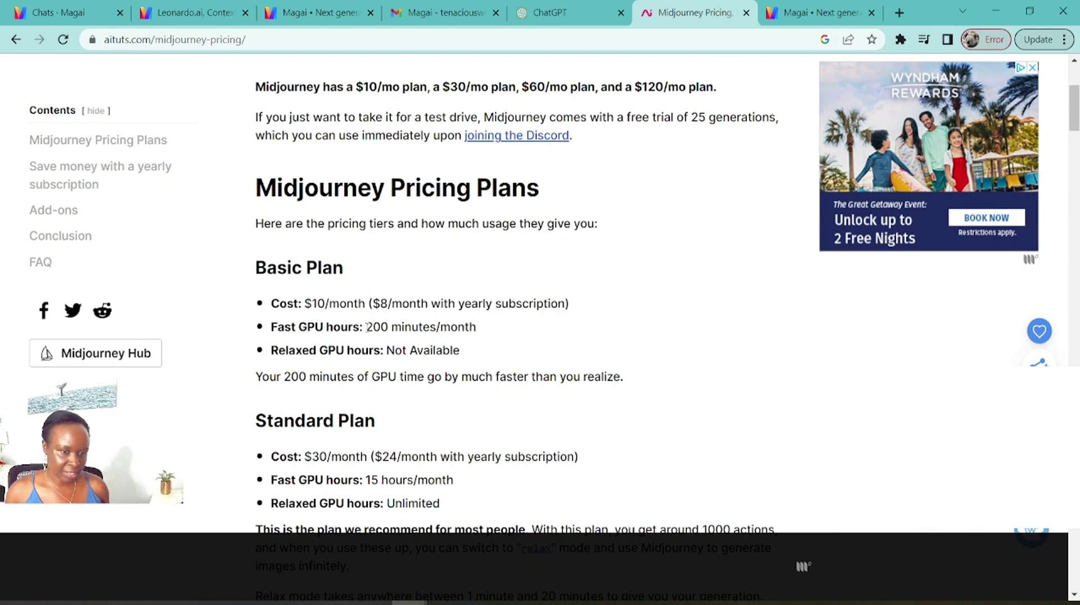
pyautogui.scroll(-1, 370, 332)
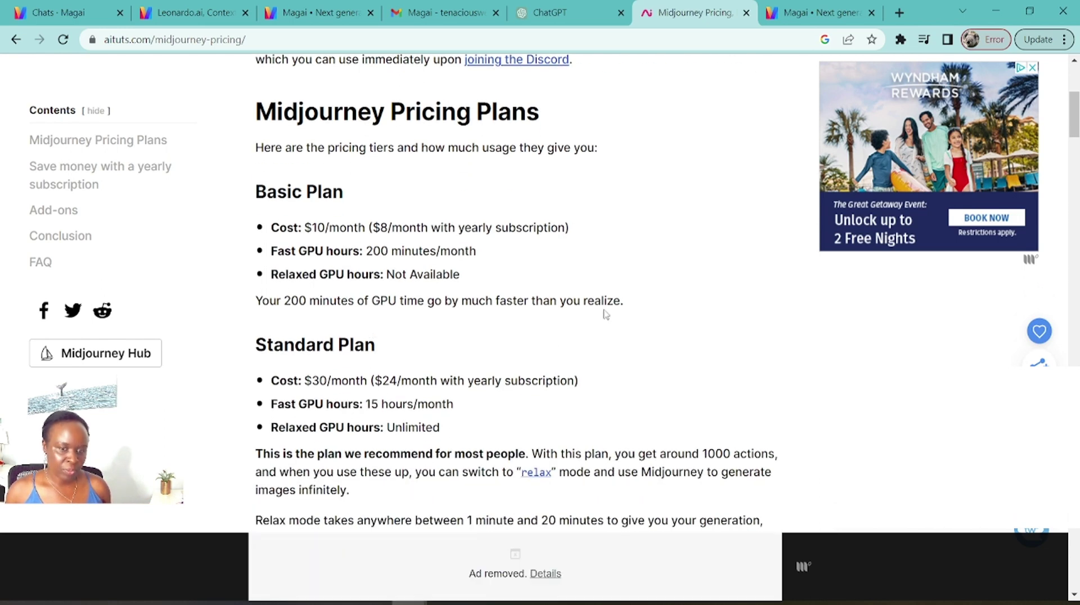
pyautogui.scroll(-1, 605, 313)
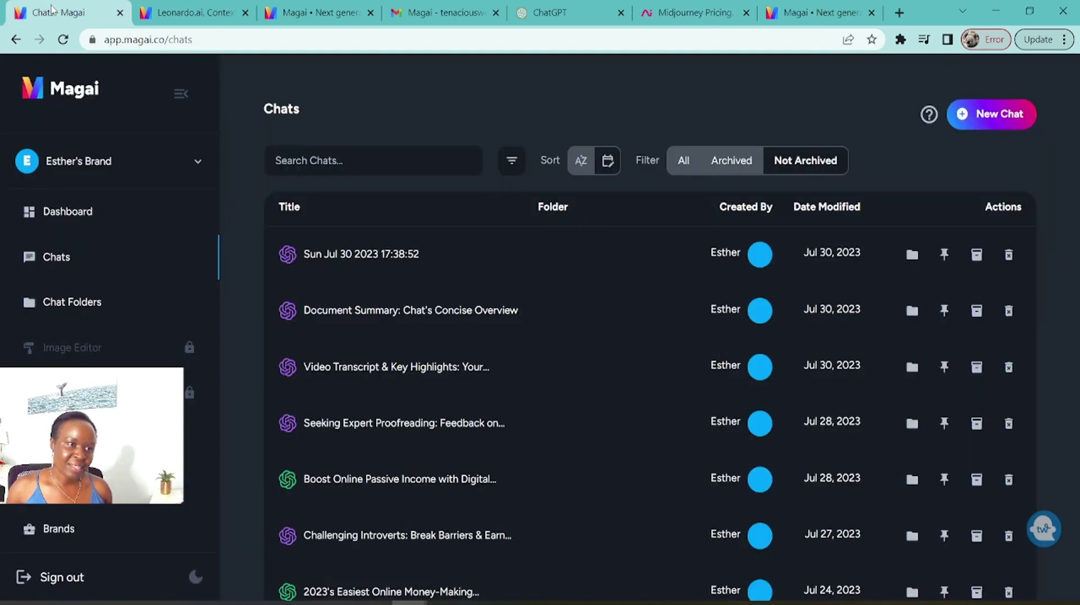
pyautogui.click(55, 12)
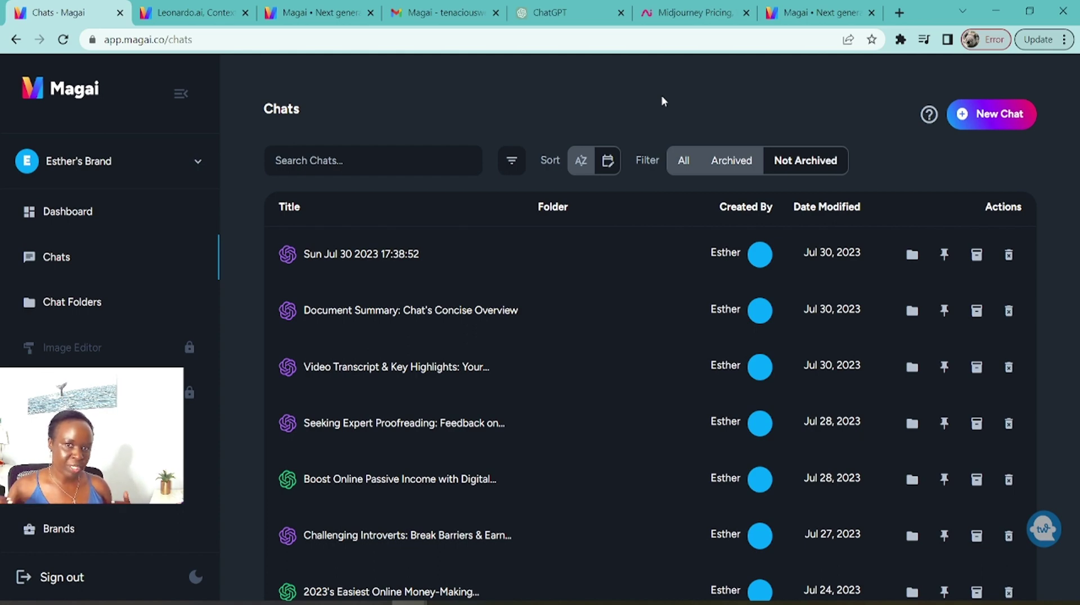
# - Switch to Magai's product update article and examine the context limit section and the Leonardo.ai image generation section with its sample images
pyautogui.moveTo(185, 16)
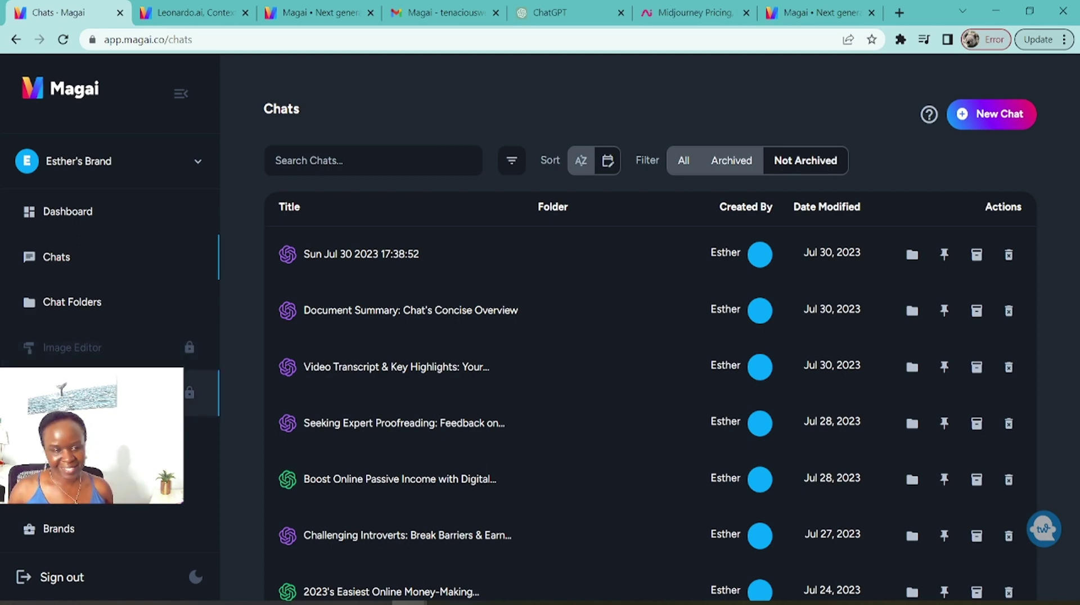
pyautogui.click(194, 15)
pyautogui.scroll(5, 161, 324)
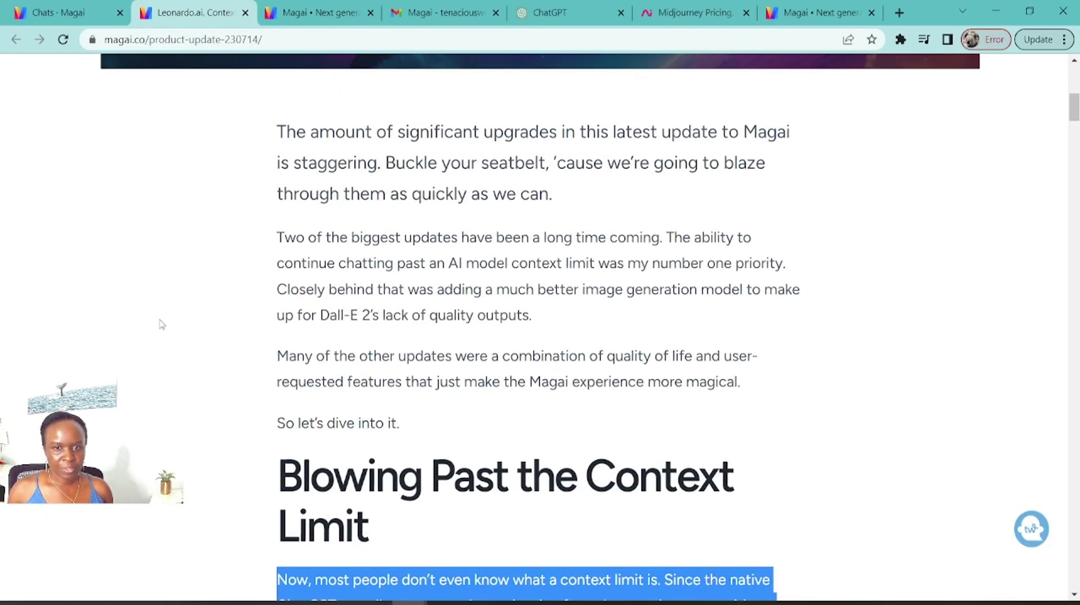
pyautogui.scroll(3, 162, 327)
pyautogui.scroll(-15, 162, 328)
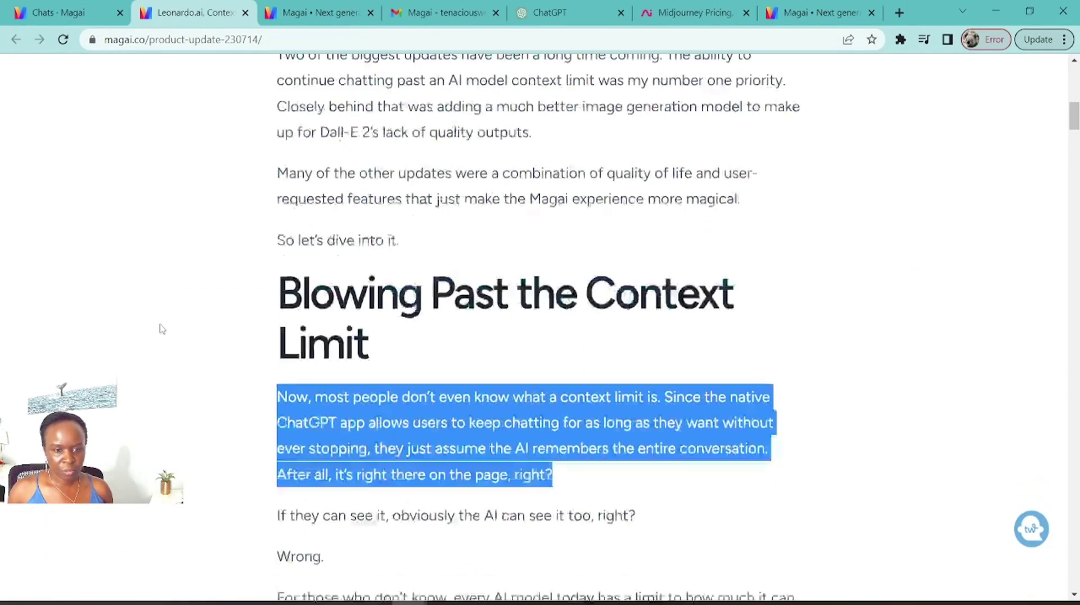
pyautogui.scroll(-10, 160, 329)
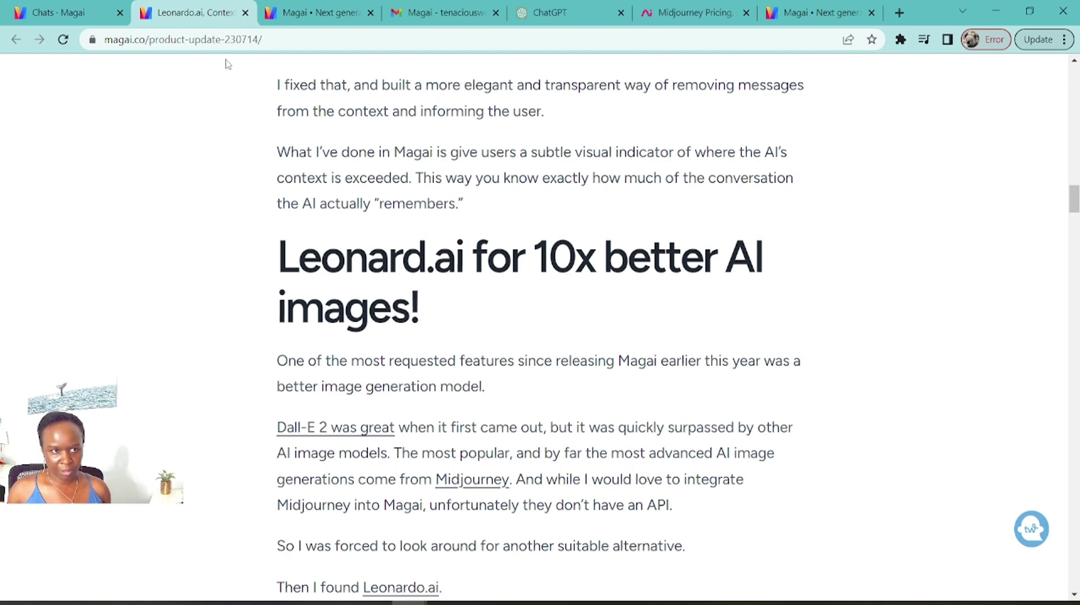
pyautogui.scroll(-6, 466, 429)
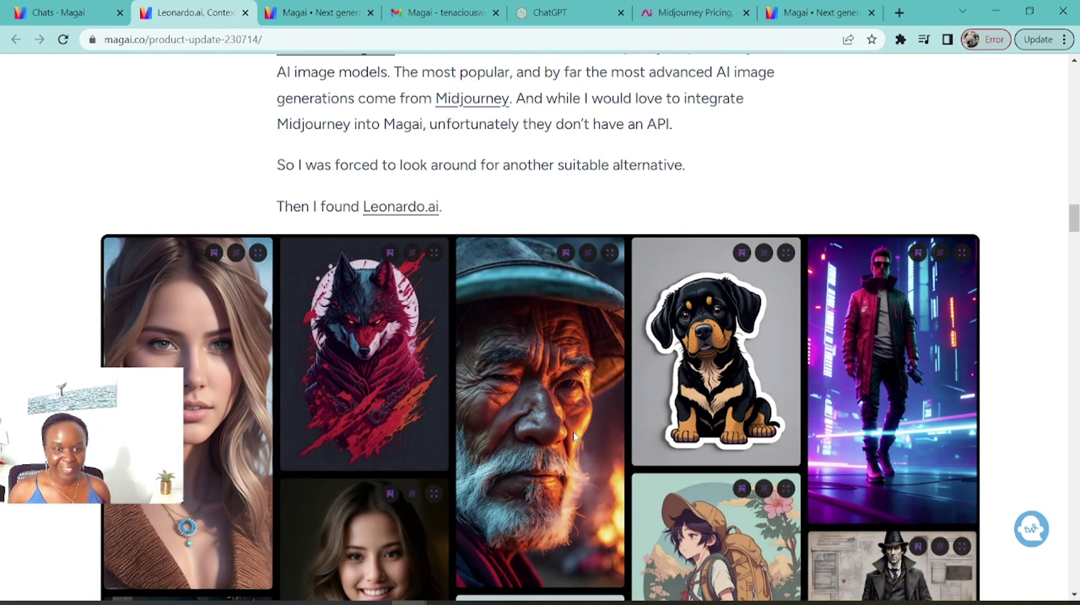
pyautogui.scroll(15, 610, 419)
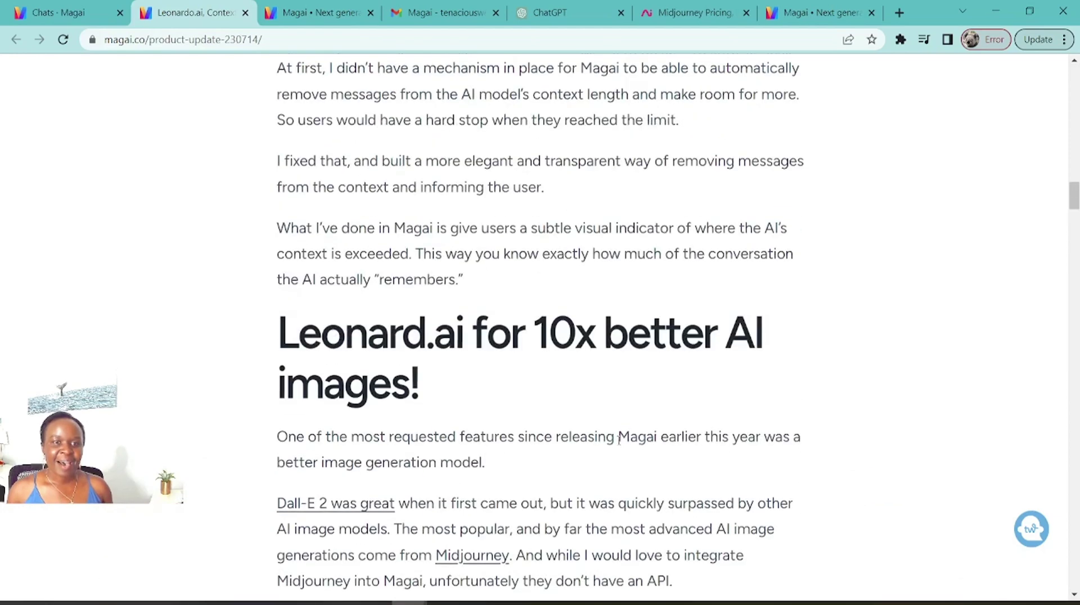
pyautogui.scroll(15, 622, 457)
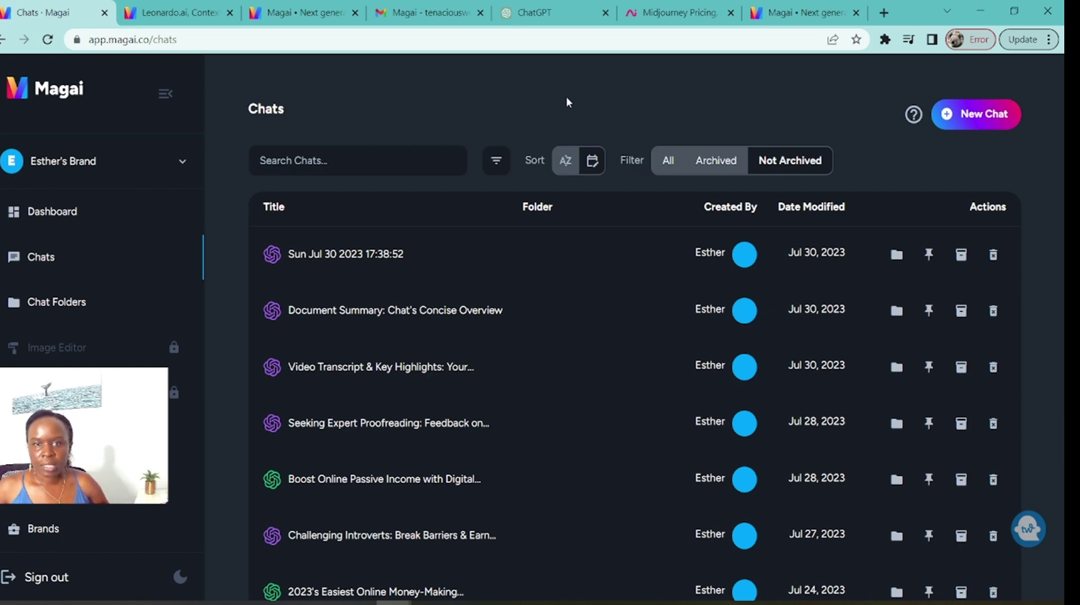
# - Switch to Magai's pricing page and compare the Personal, Professional and Agency plans and the free trial terms
pyautogui.click(311, 13)
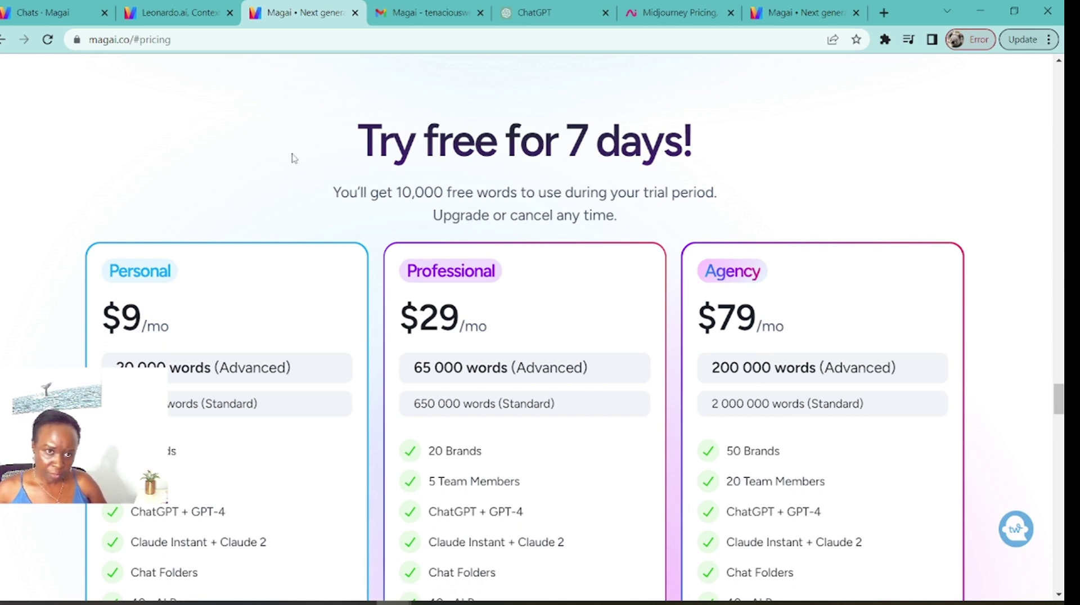
pyautogui.scroll(-1, 289, 147)
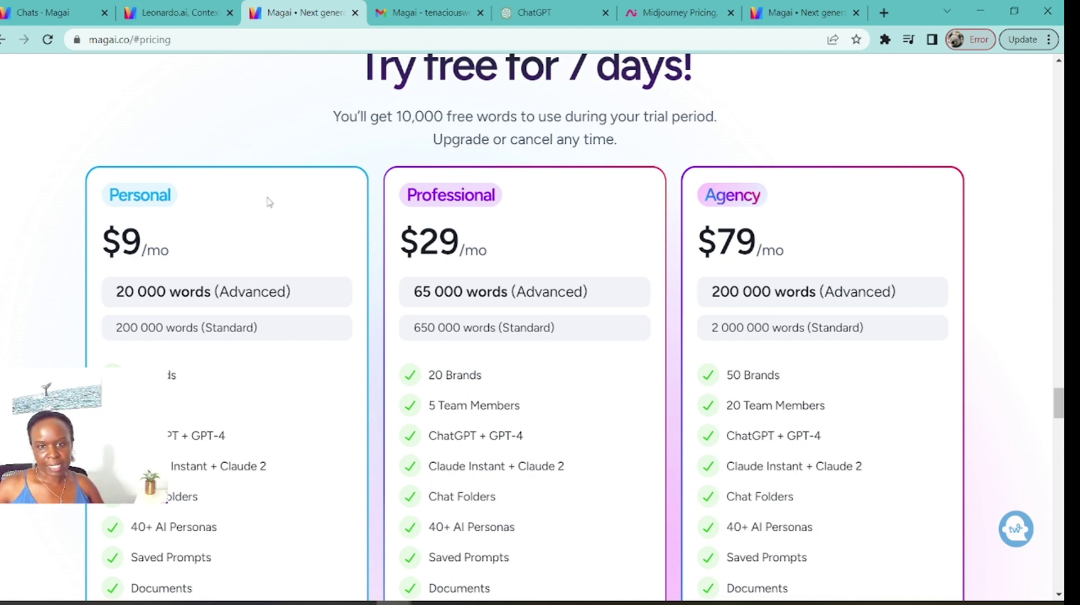
pyautogui.scroll(1, 270, 202)
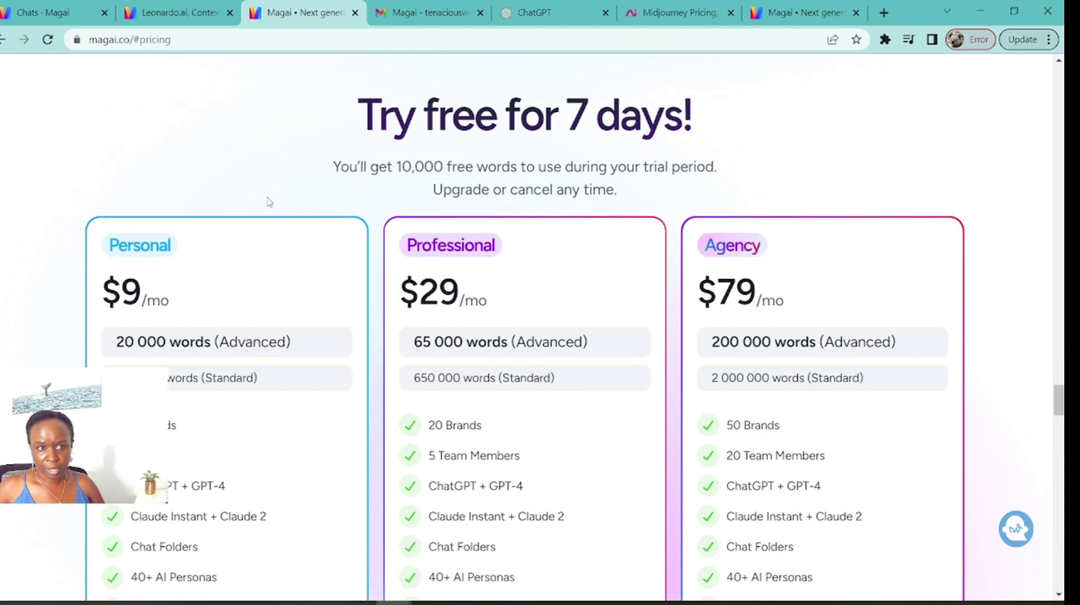